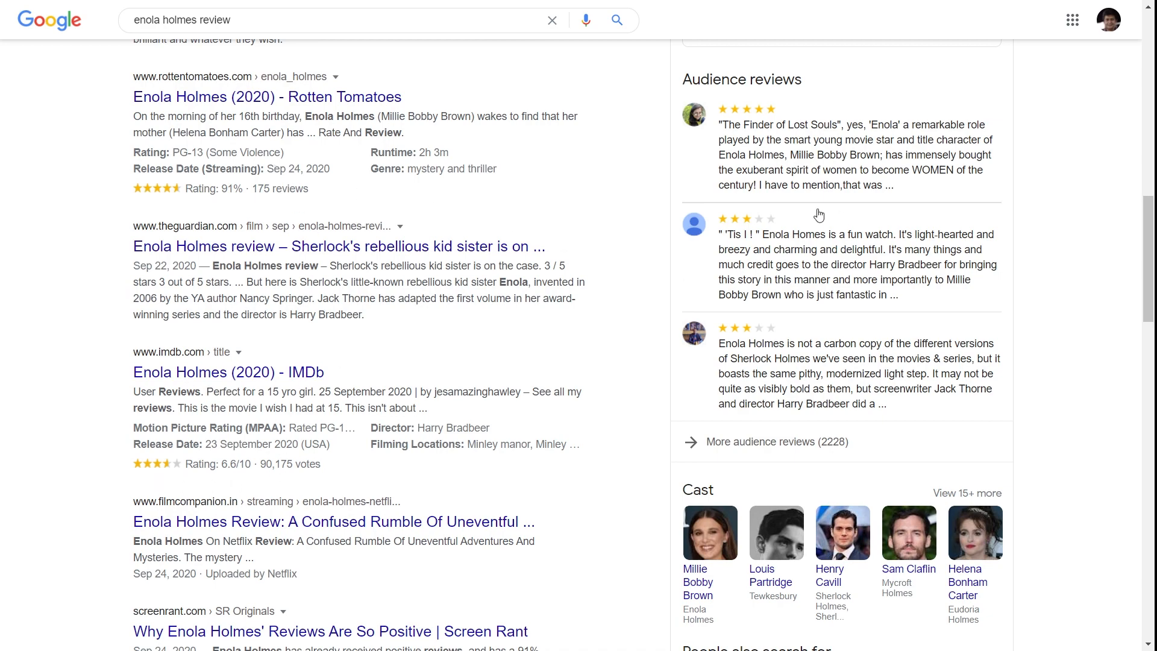
Look over the audience reviews and star ratings in the search results for "enola holmes review"
scroll(831, 242, "up", 8)
scroll(870, 256, "up", 7)
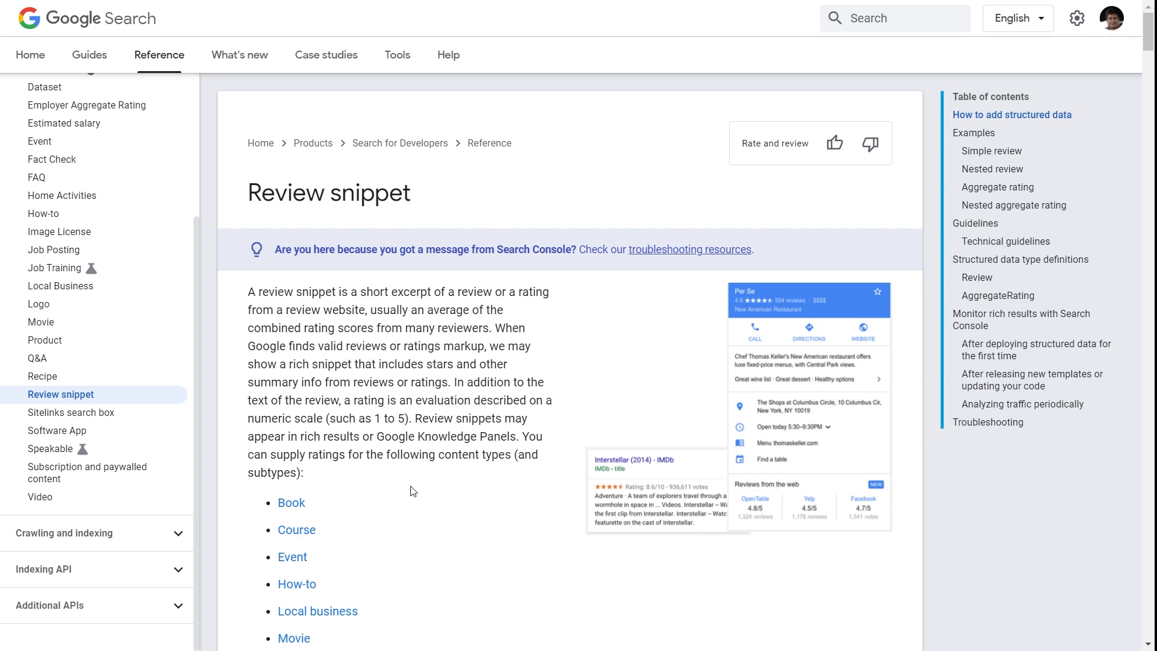
Go to the Technical guidelines of the Review snippet documentation and read the ineligibility rule for LocalBusiness and Organization pages
scroll(498, 436, "down", 2)
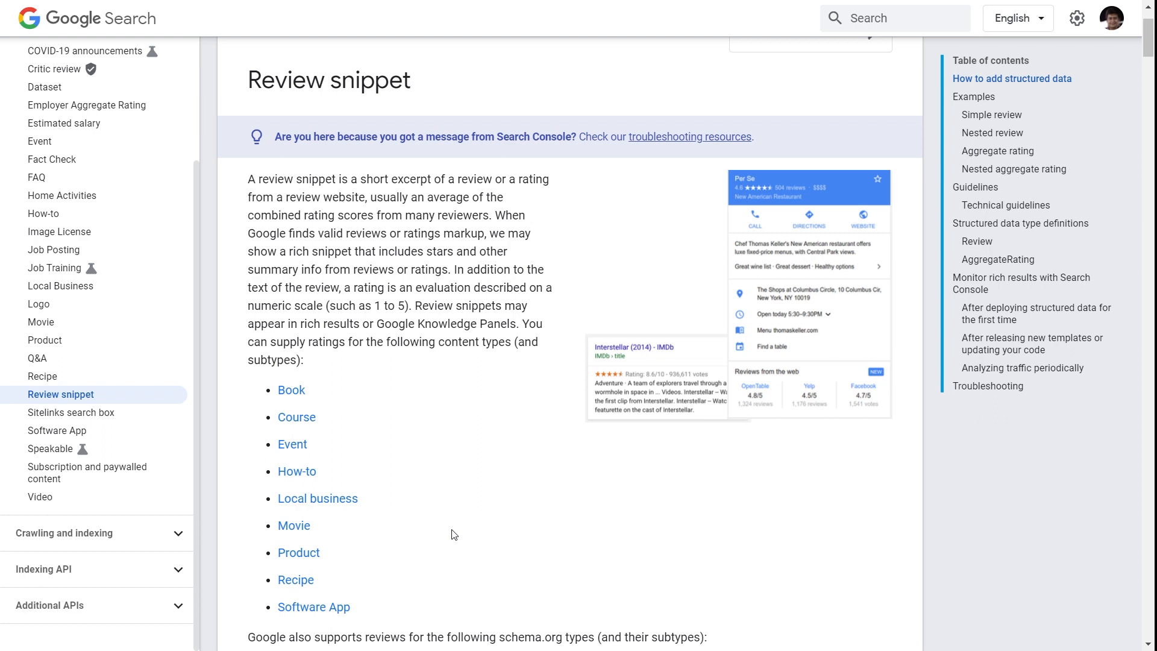
left_click(997, 205)
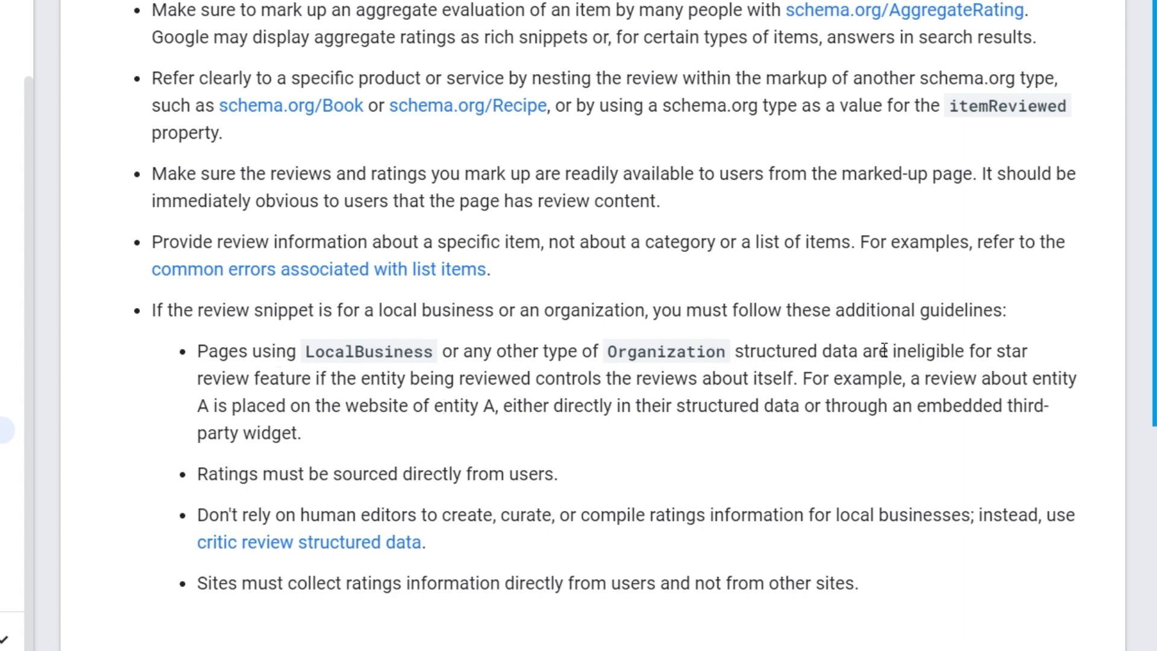
left_click_drag(880, 351, 963, 350)
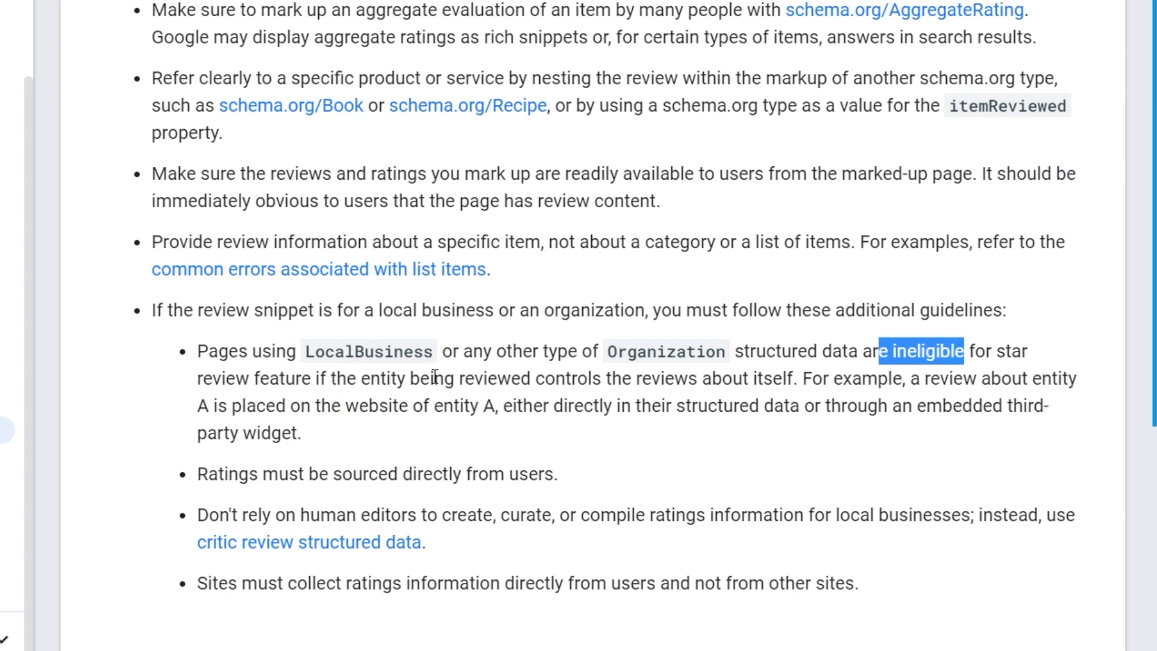
left_click_drag(612, 378, 795, 376)
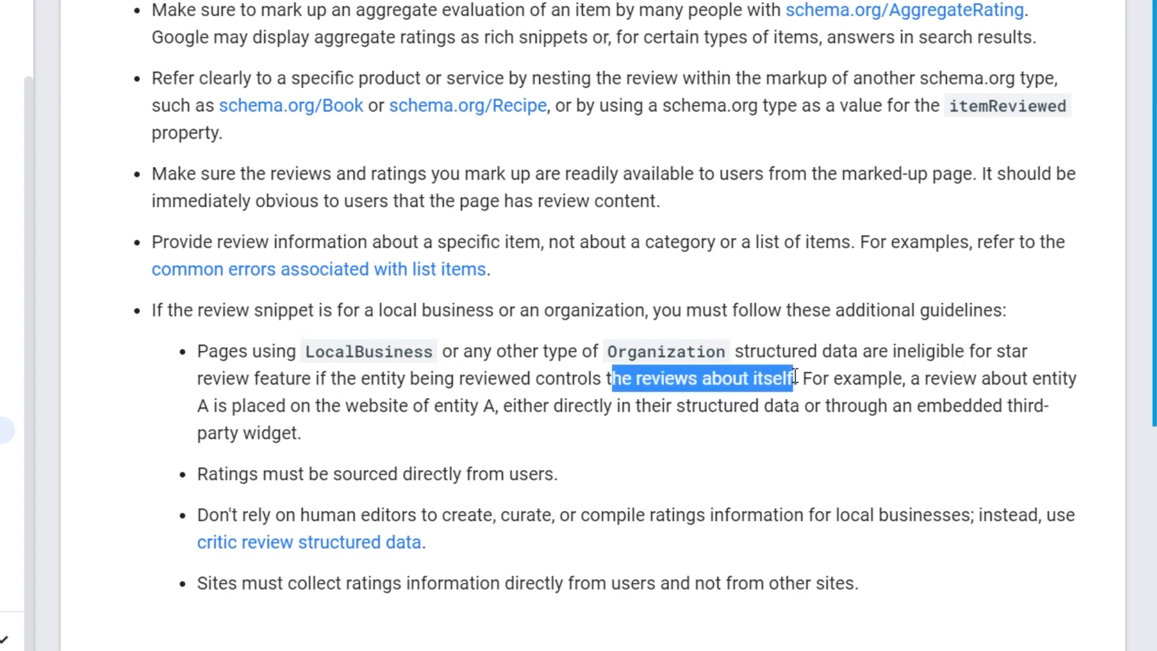
left_click(756, 467)
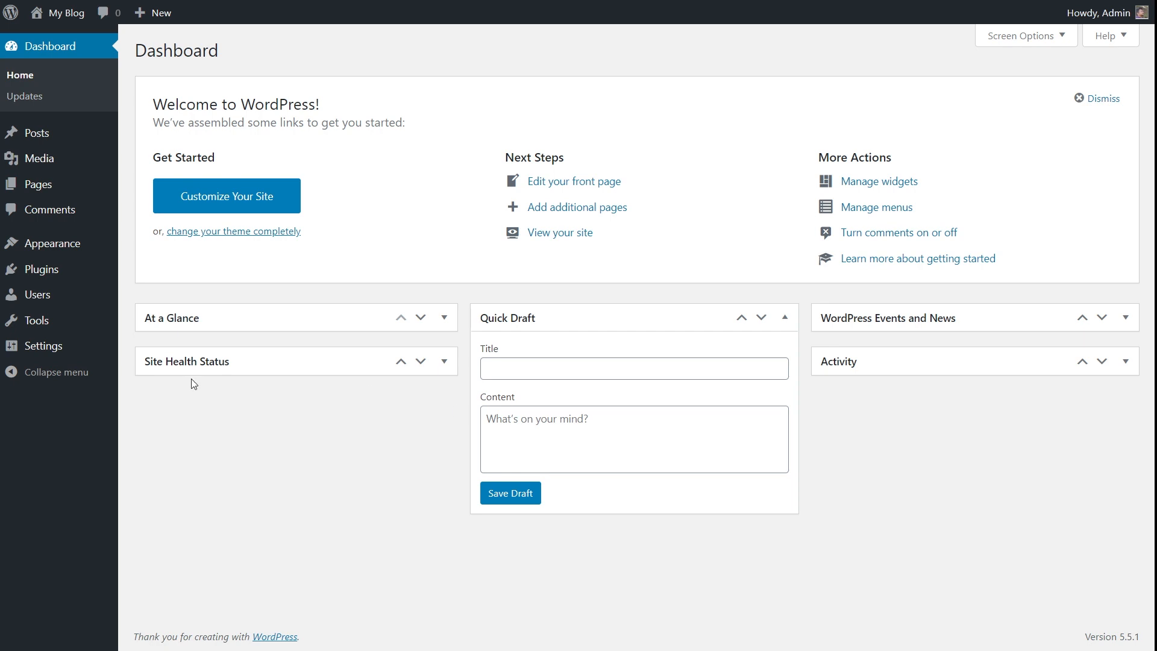
Open the Schema Pro settings in WordPress and start a new schema of type Review
mouse_move(44, 349)
left_click(173, 513)
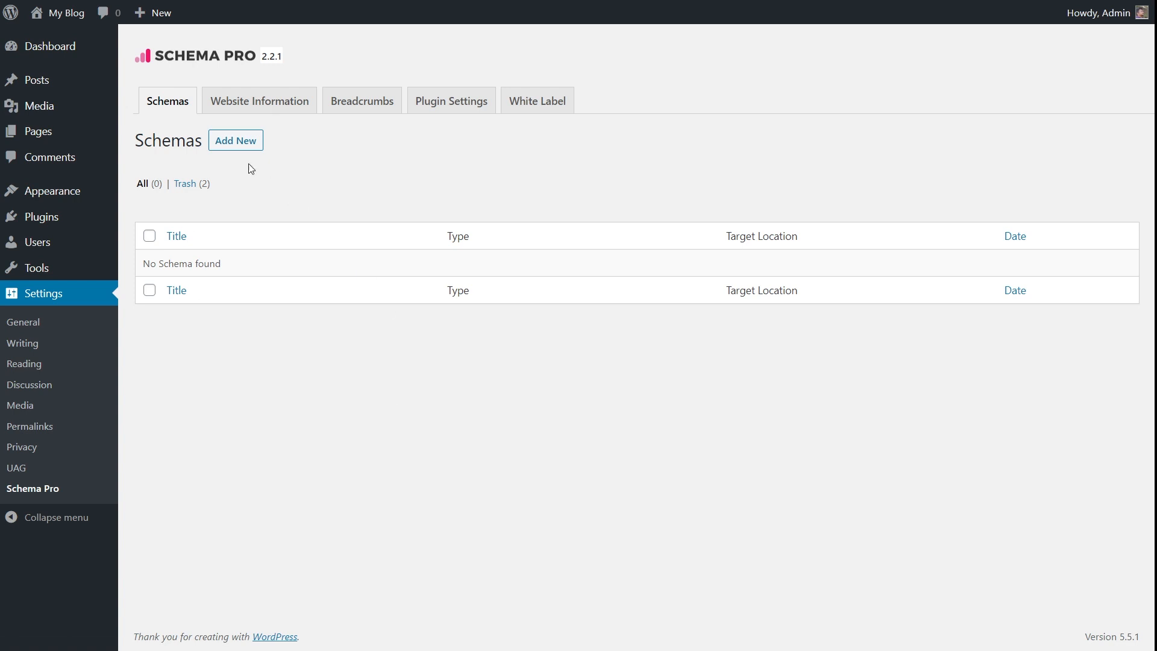
left_click(236, 141)
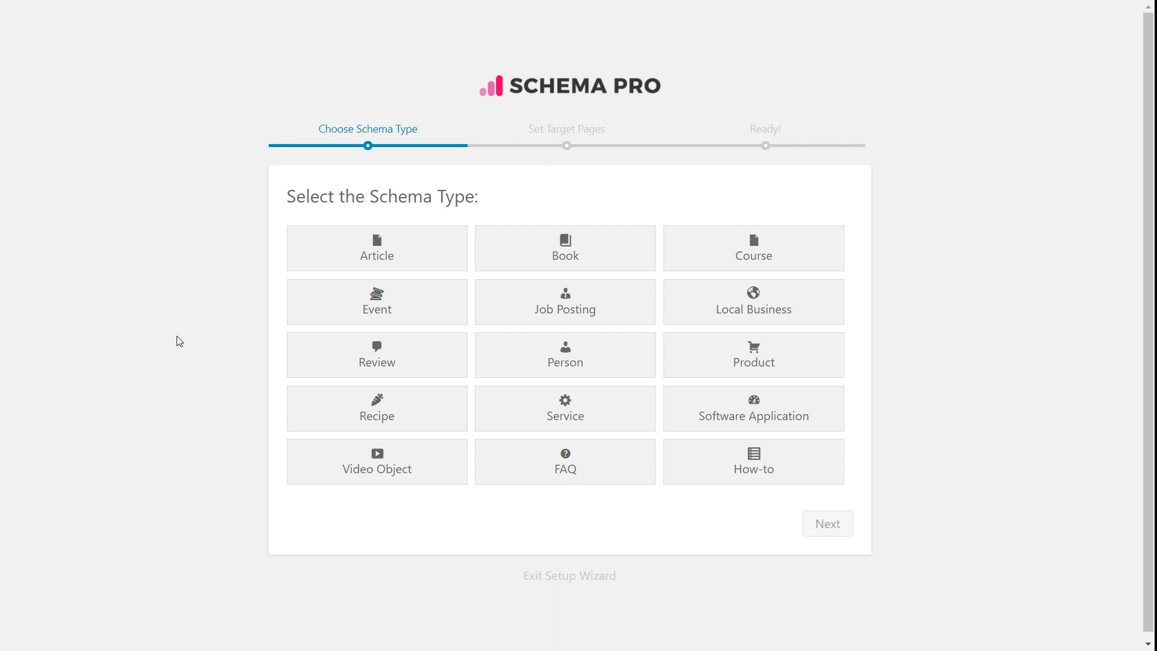
left_click(352, 356)
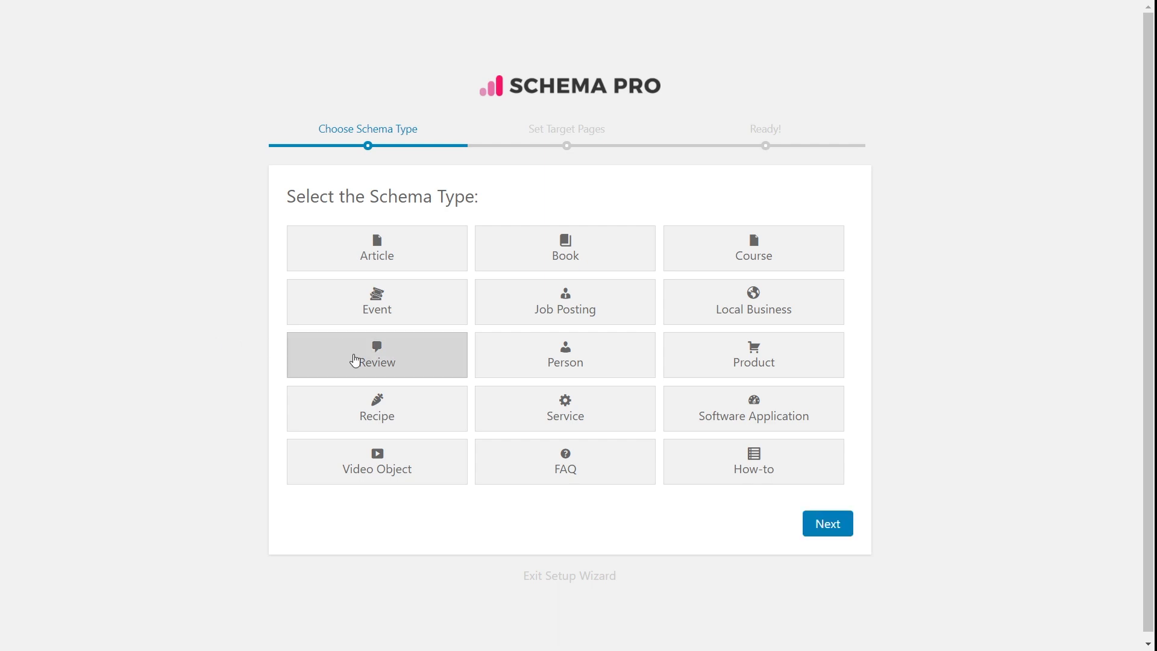
left_click(820, 526)
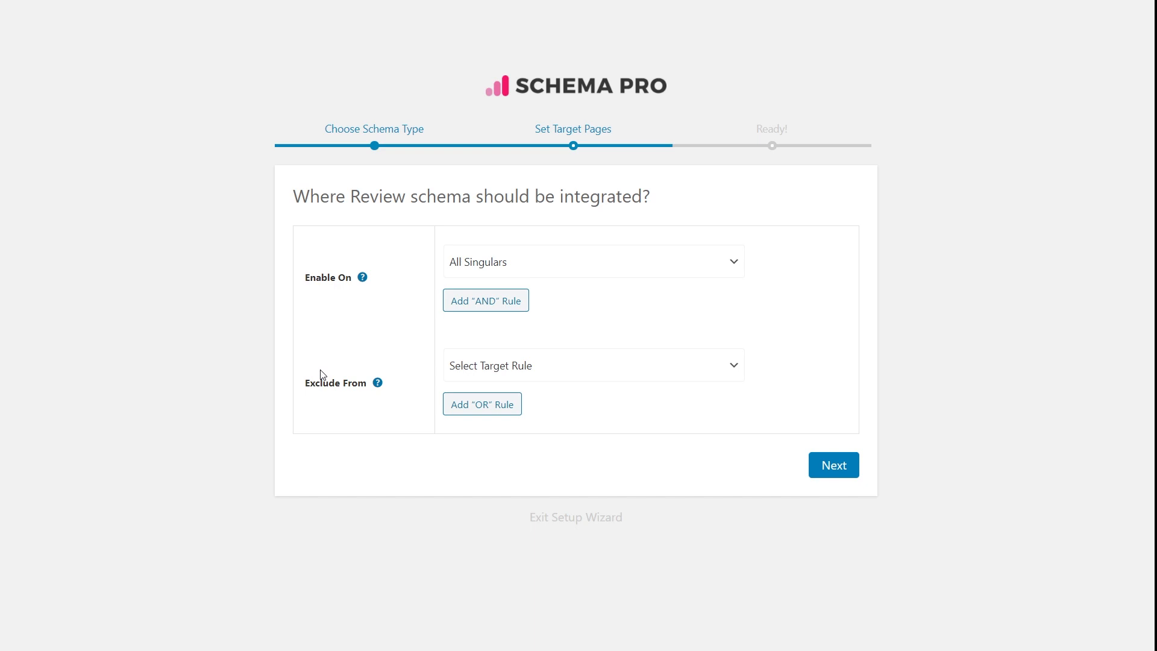
Enable the Review schema on specific pages or posts, searching for "review" and choosing "All singulars from reviews"
left_click(734, 265)
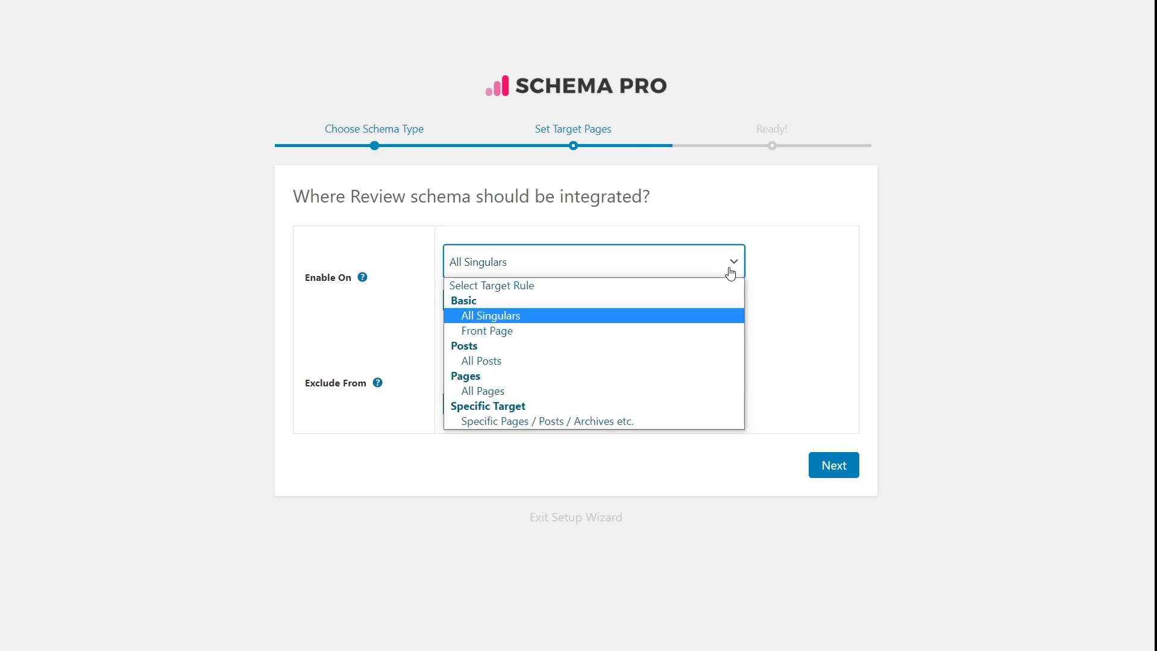
left_click(528, 423)
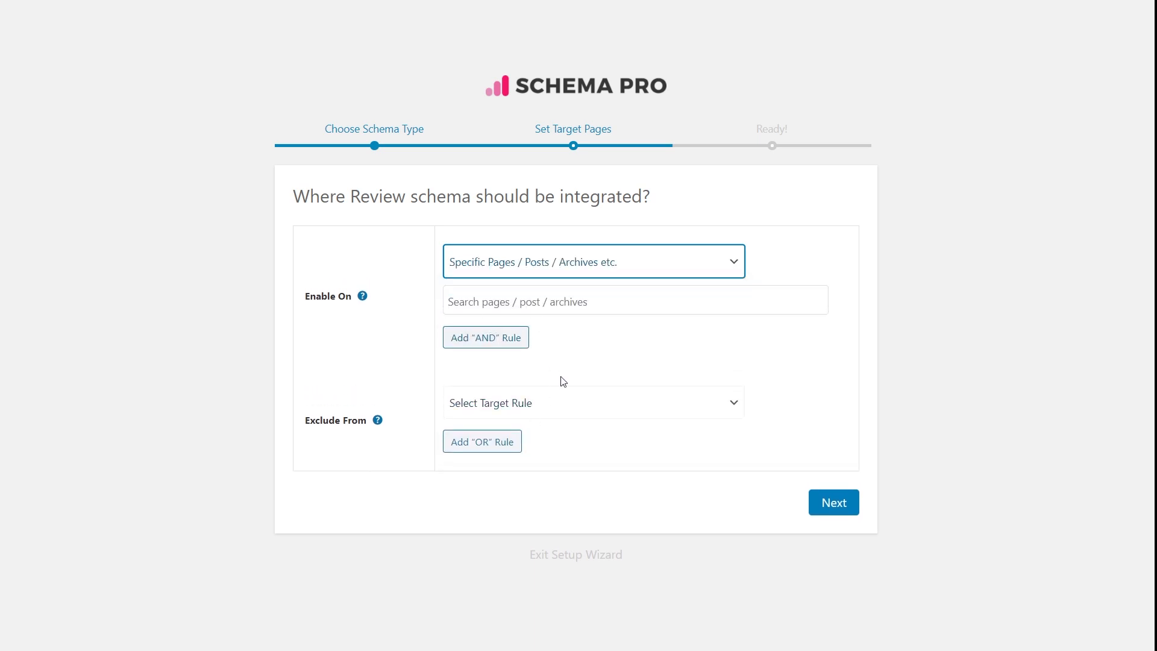
left_click(565, 307)
type("re")
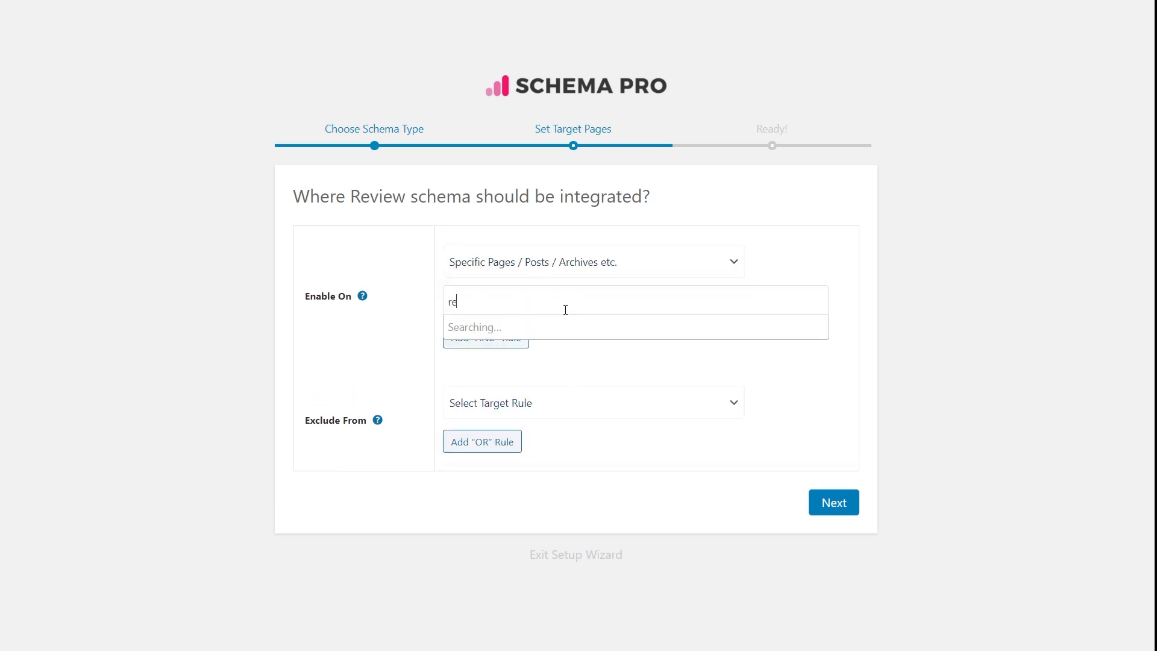
type("view")
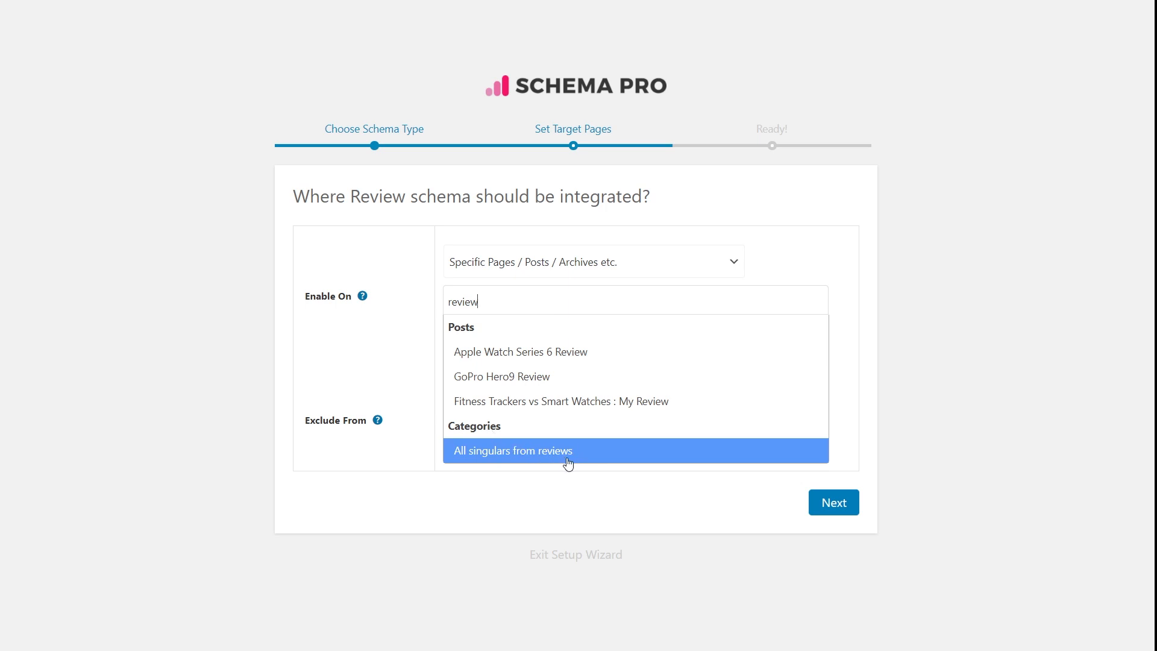
left_click(495, 451)
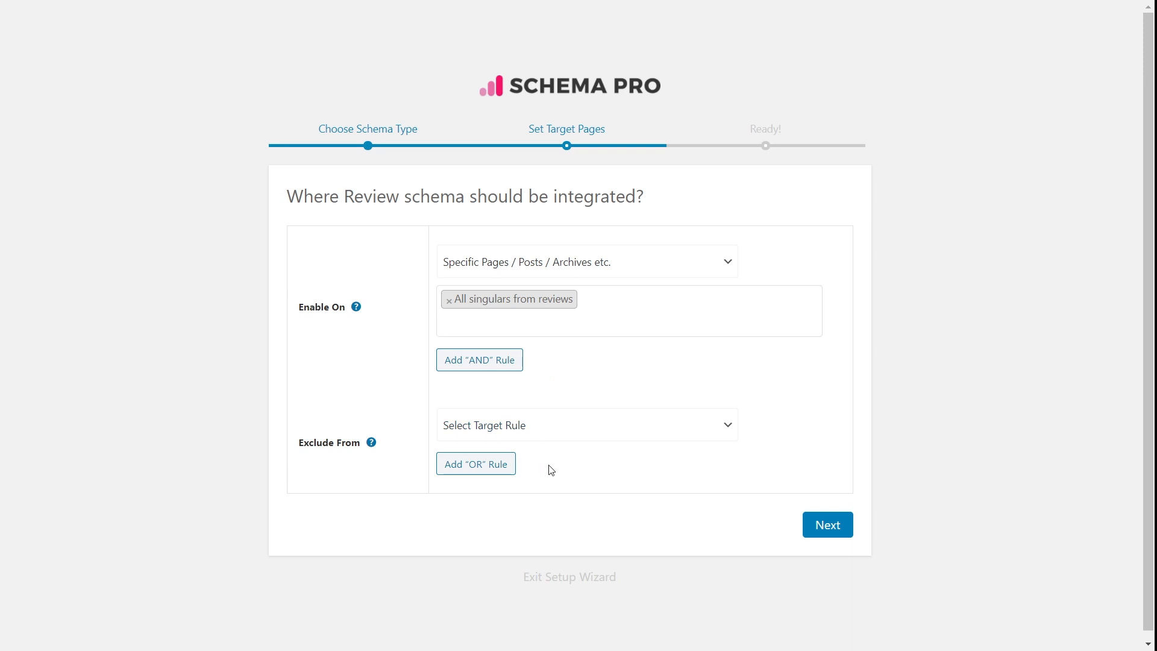
Check the available exclusion rules without choosing one, and complete the schema setup
left_click(724, 438)
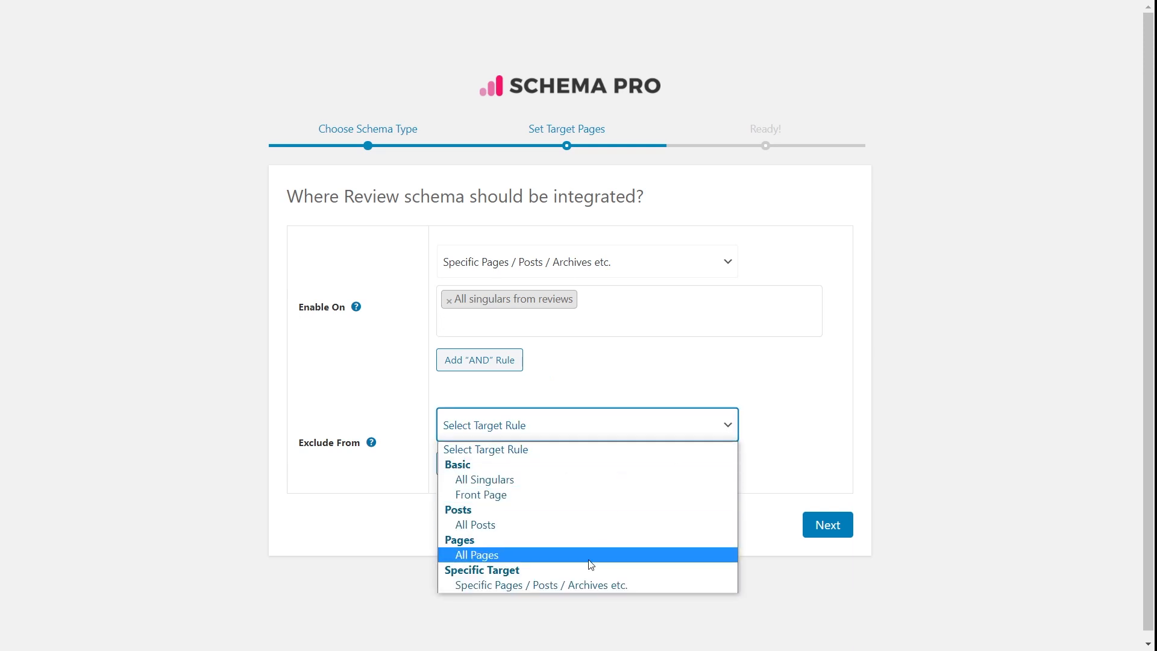
left_click(832, 443)
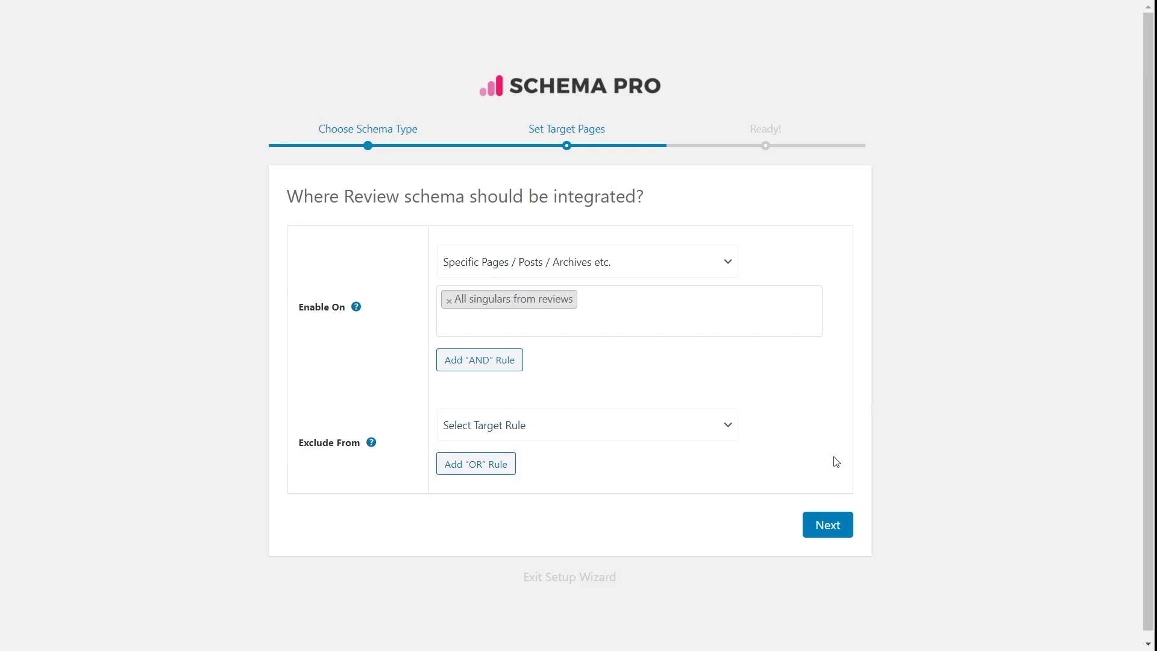
left_click(832, 529)
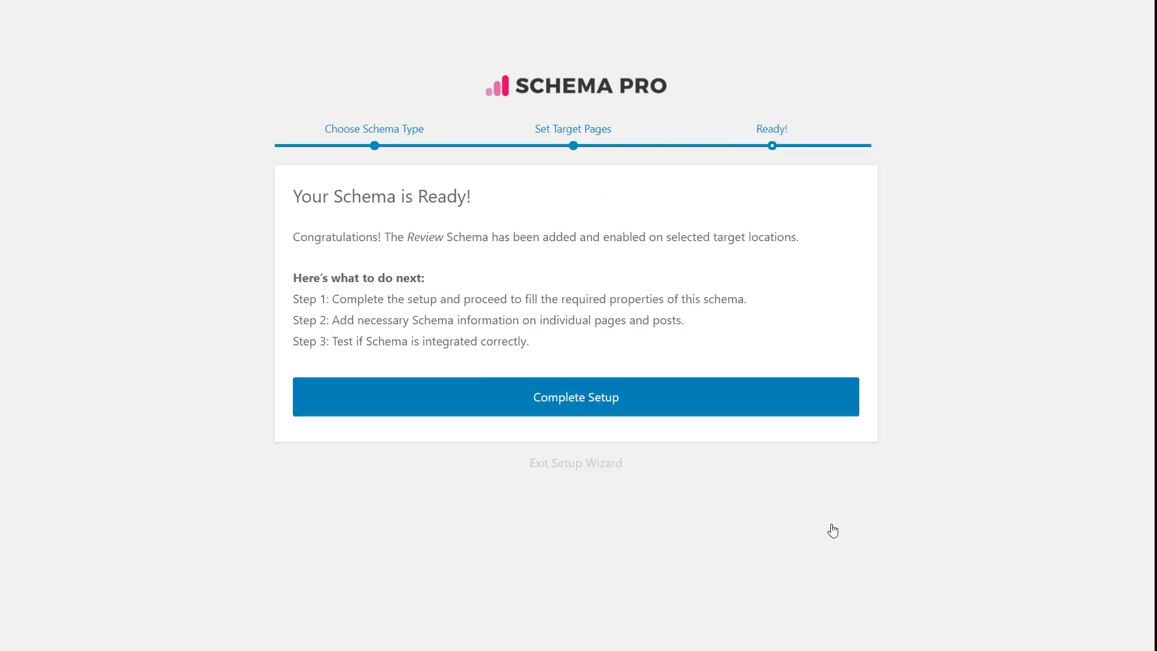
left_click(607, 398)
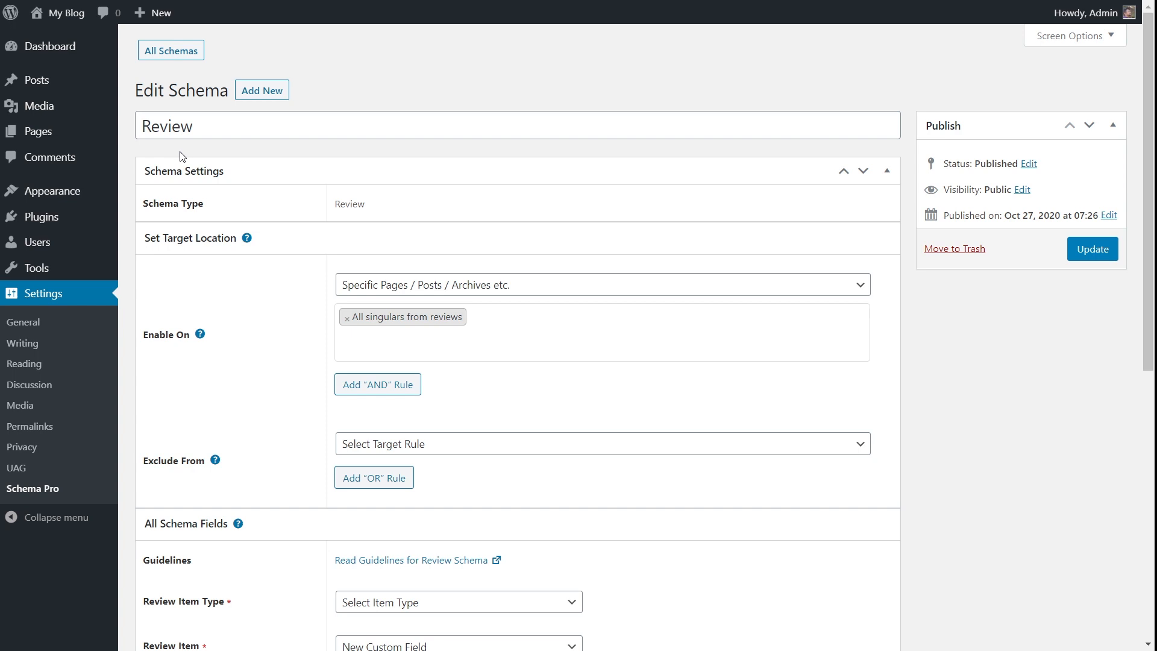
Enter "Watches" in the schema title and map the Review Description field to Content
left_click(255, 130)
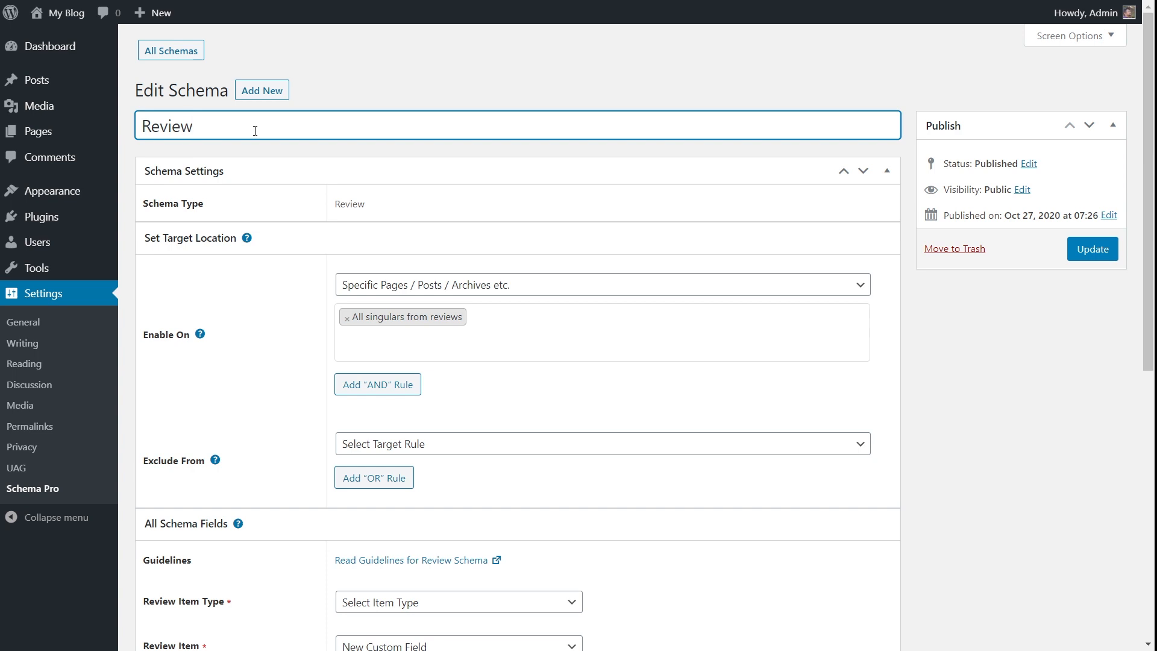
type("Watches")
scroll(662, 361, "down", 6)
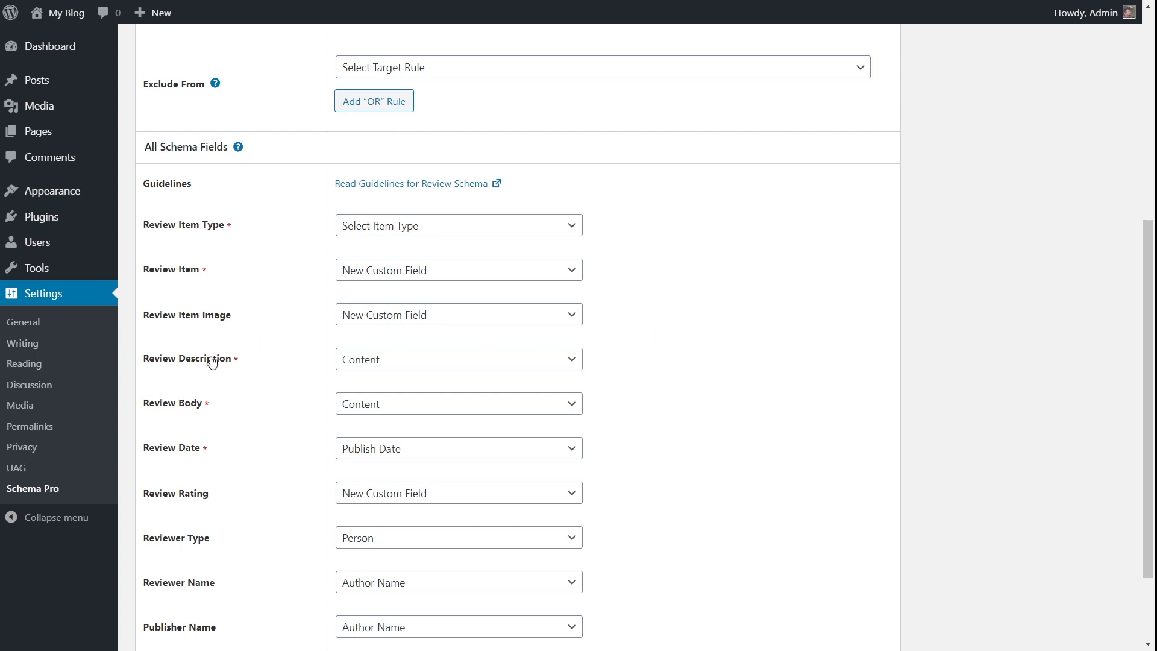
left_click(572, 366)
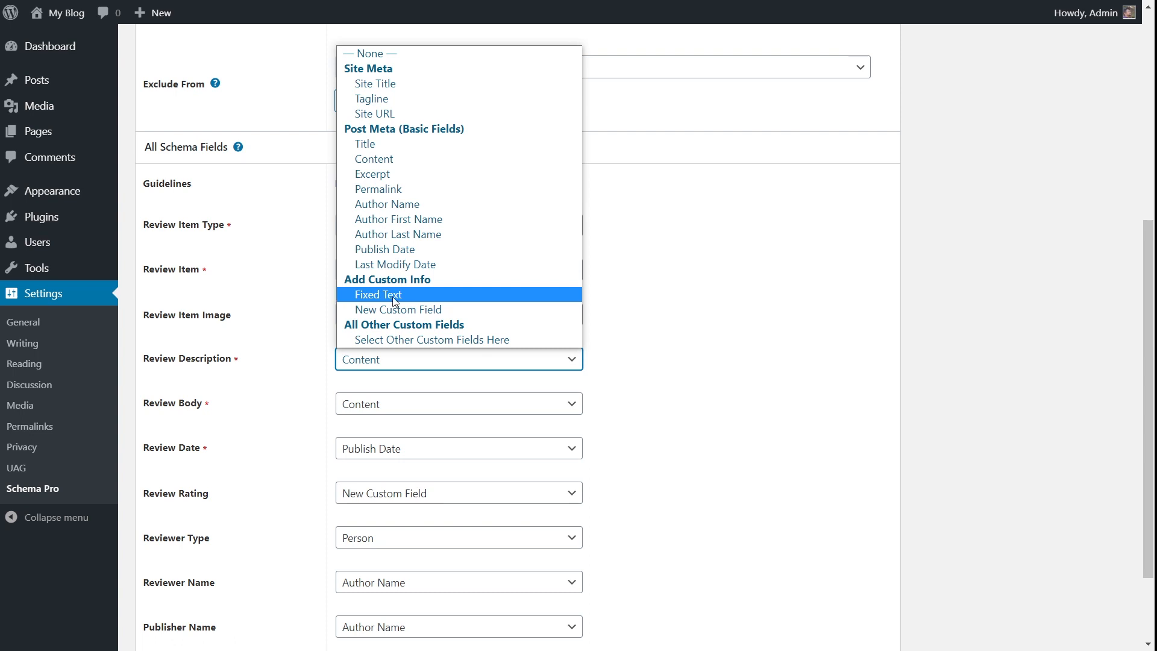
left_click(406, 159)
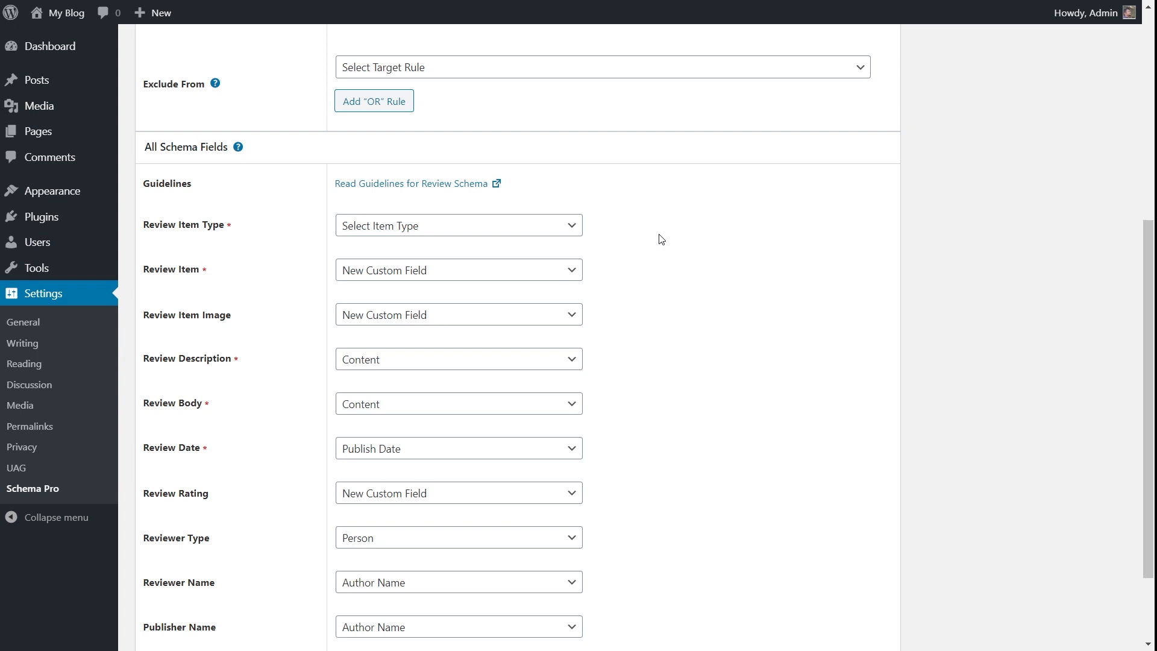
Try the Review Item Types Product, Book and Course in turn to compare the schema fields each one offers
left_click(577, 229)
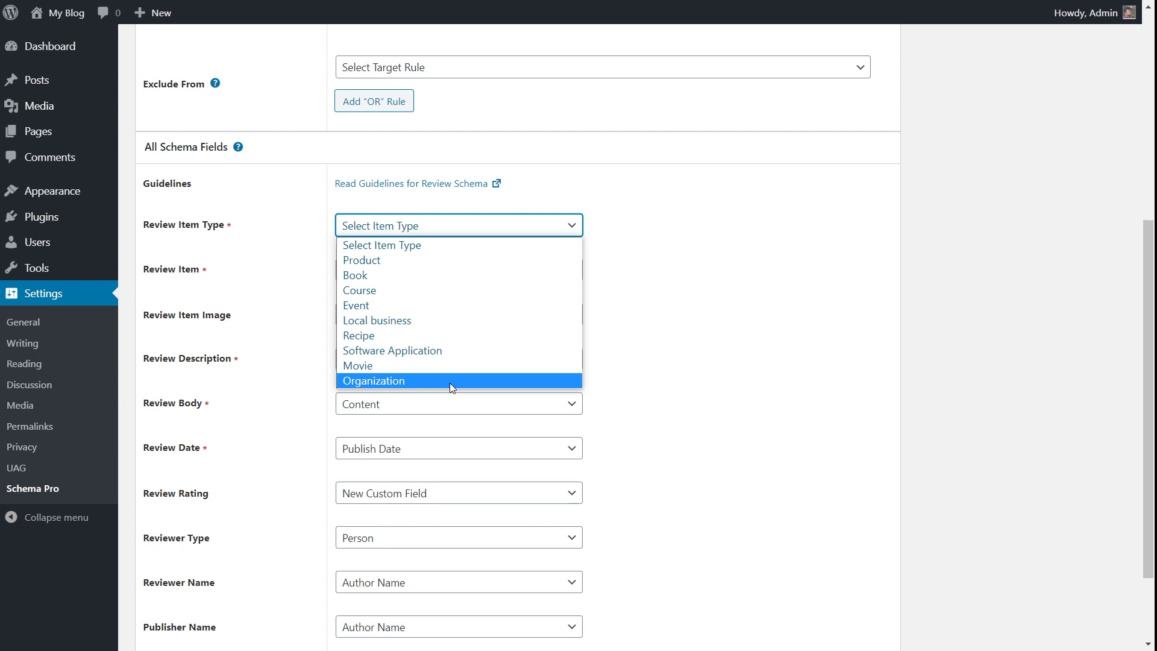
left_click(435, 261)
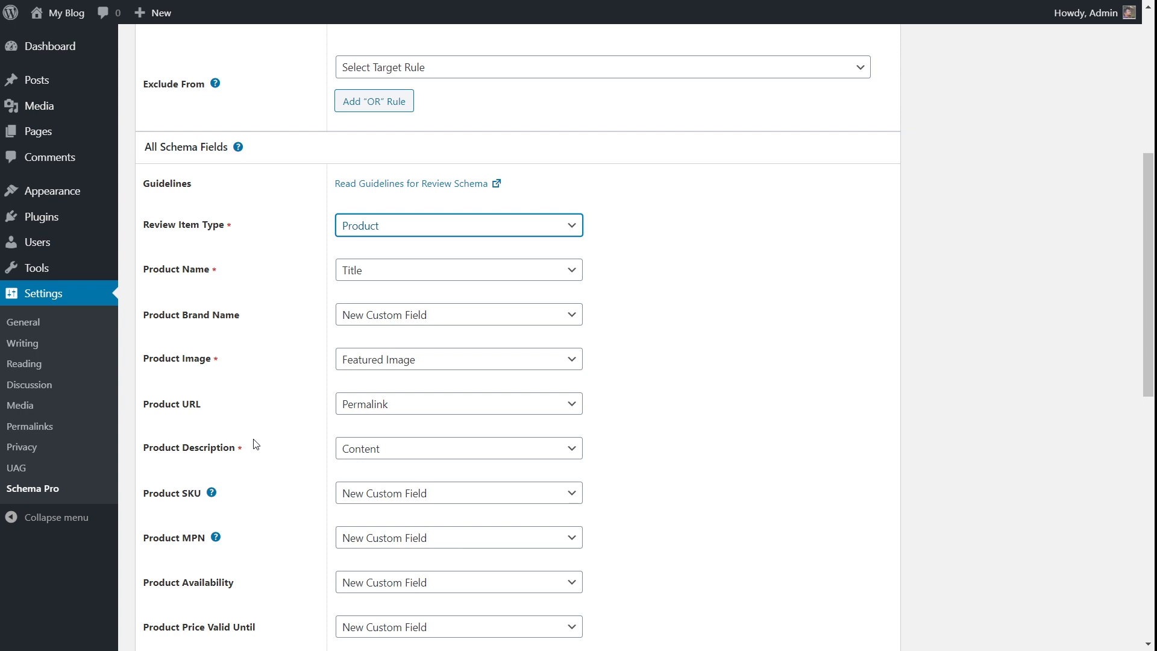
left_click(540, 237)
left_click(522, 269)
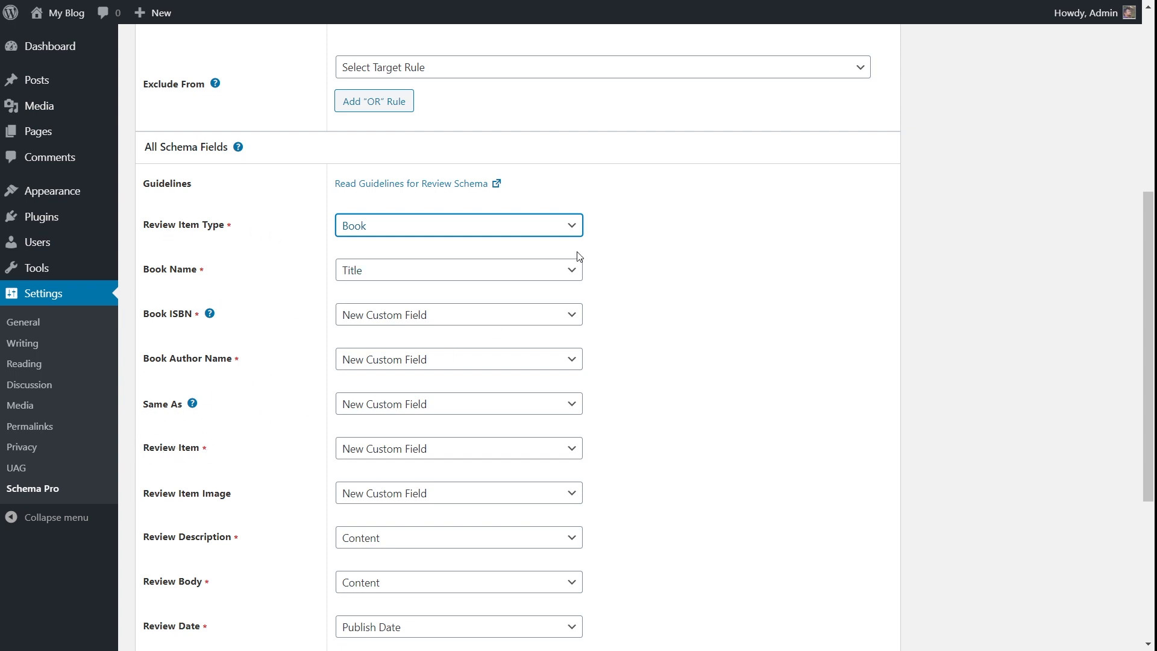
left_click(572, 226)
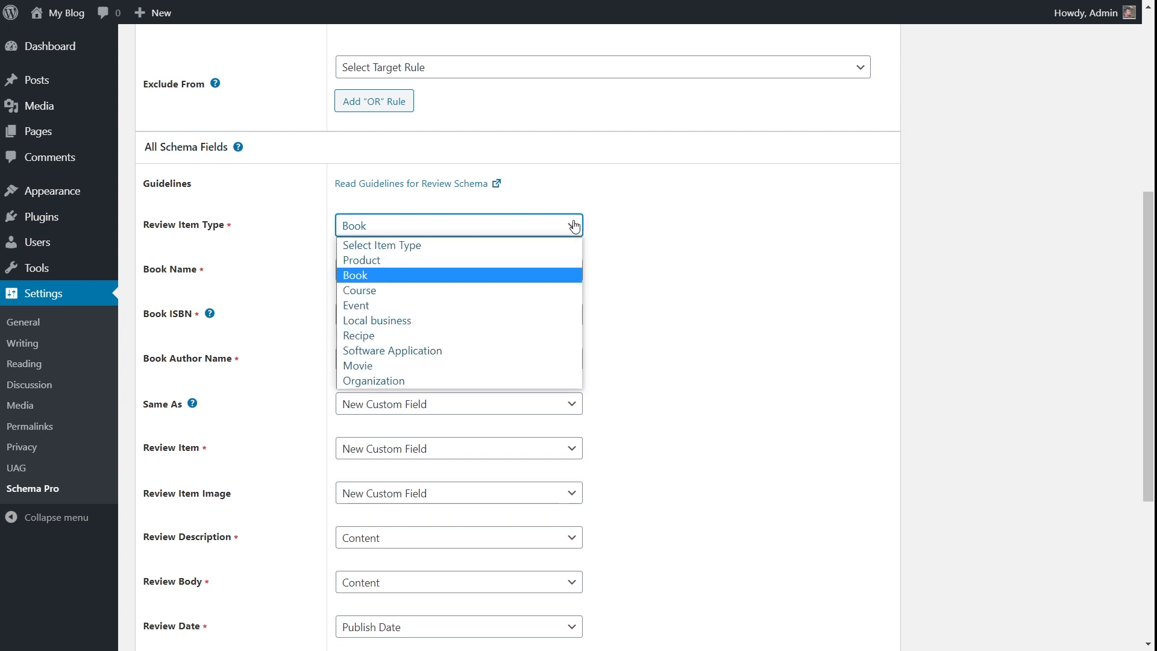
left_click(519, 291)
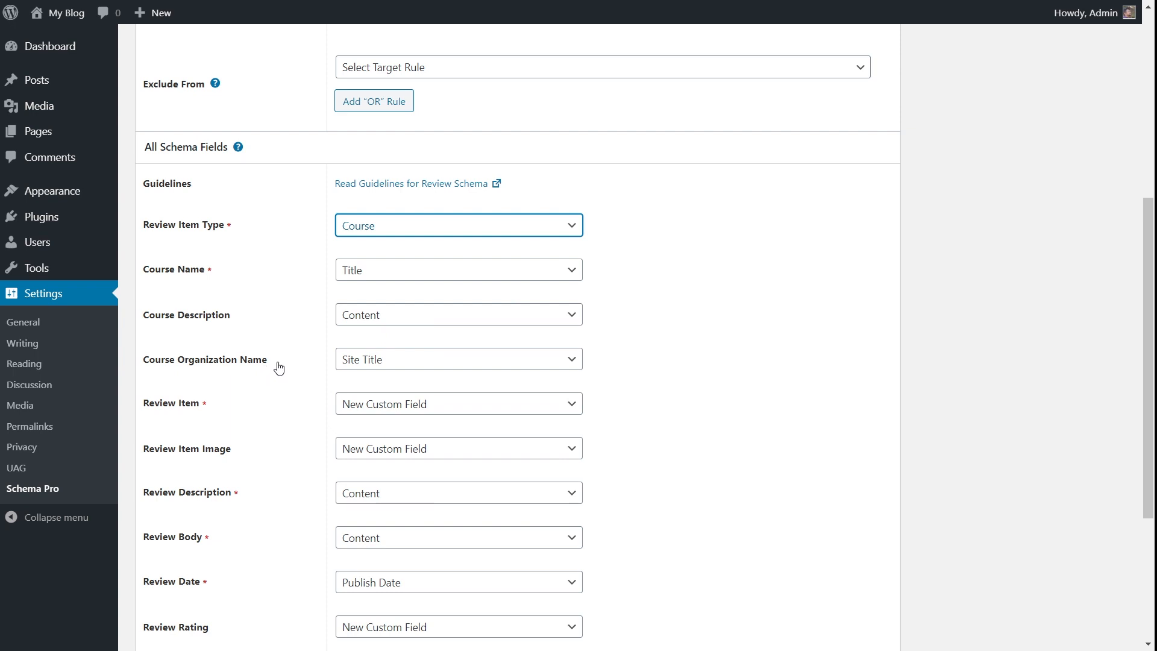
Switch the Review Item Type to Event and look through its schema fields
left_click(537, 228)
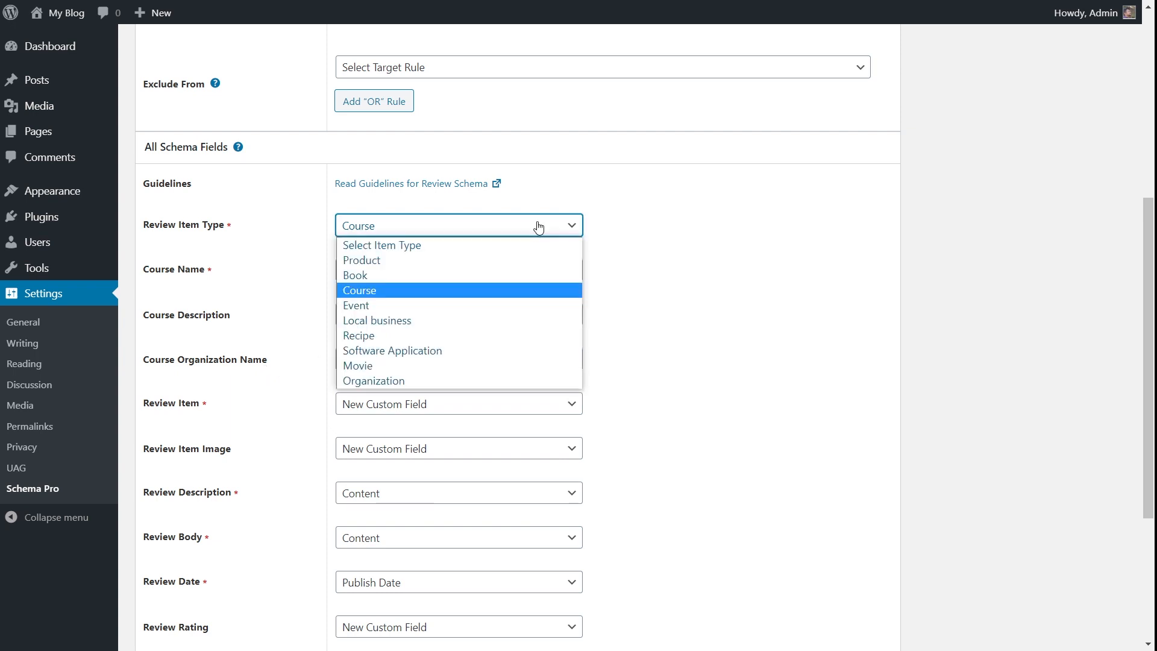
left_click(464, 310)
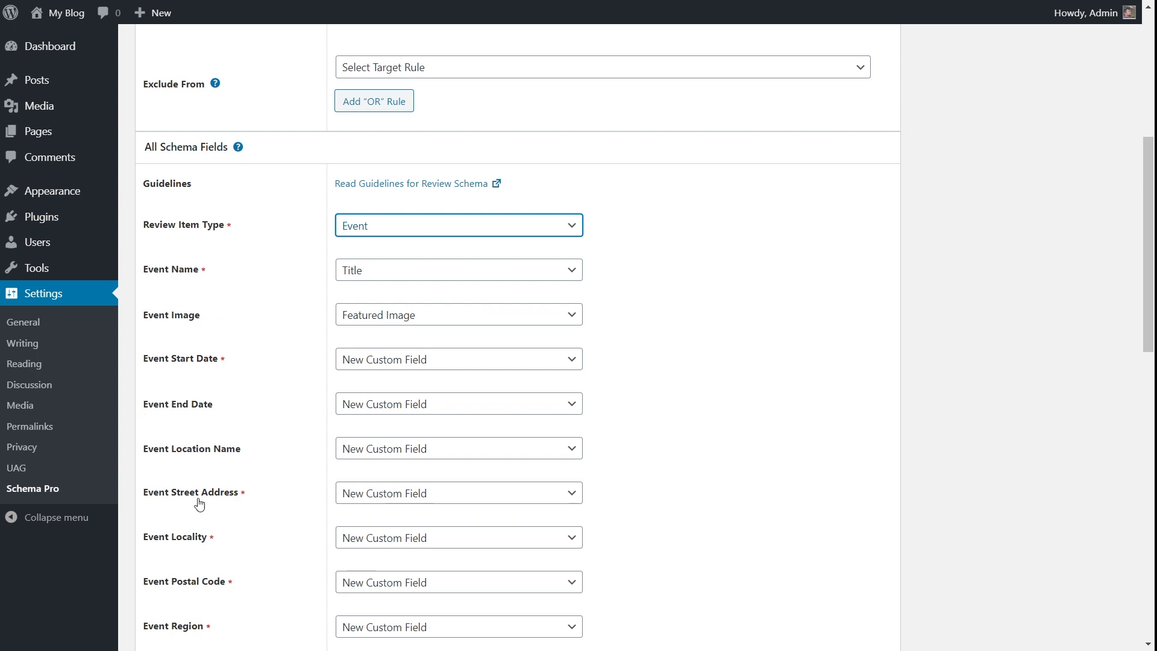
scroll(232, 503, "down", 5)
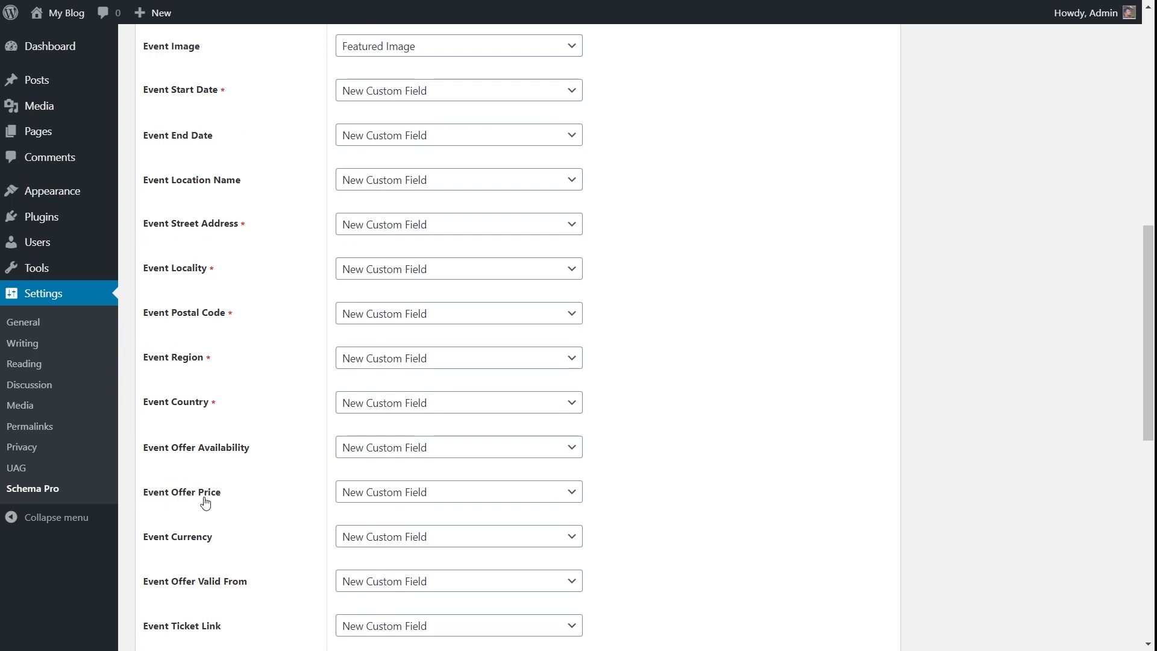
scroll(220, 530, "down", 5)
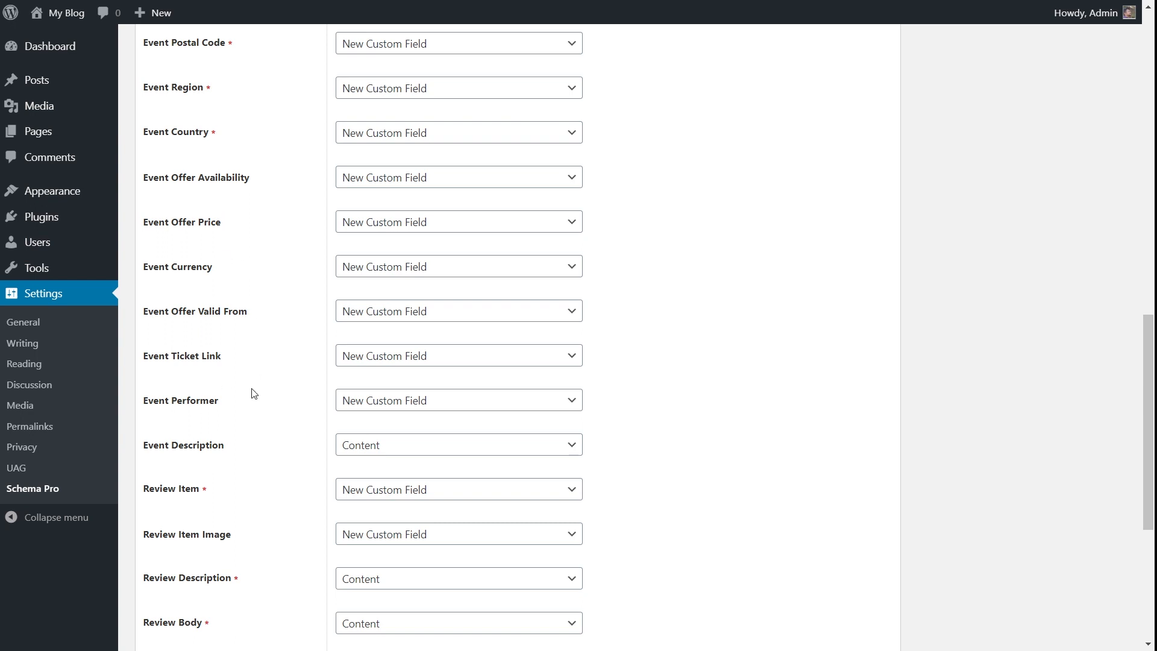
scroll(254, 394, "up", 9)
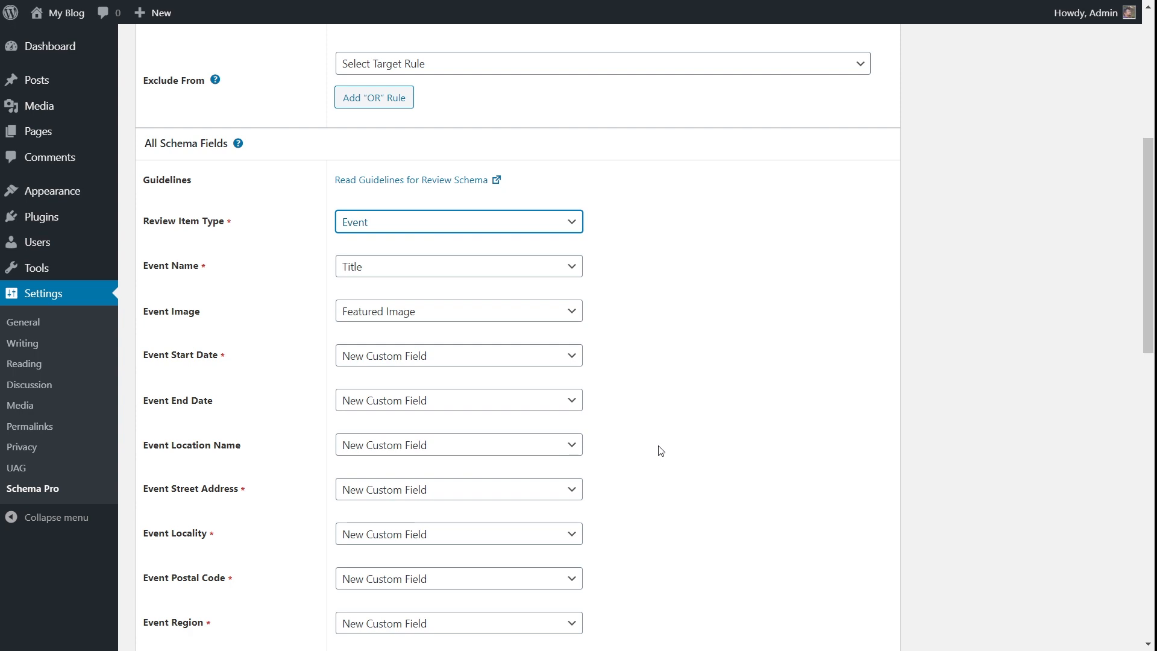
Set the Review Item Type to Local business
left_click(573, 222)
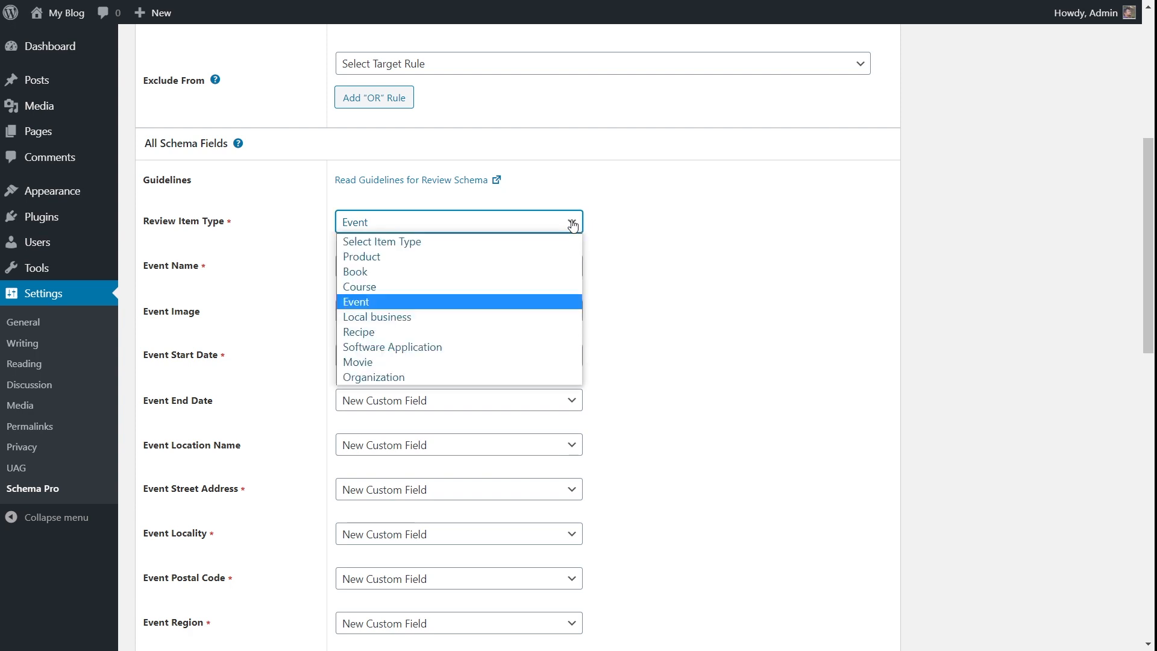
left_click(528, 323)
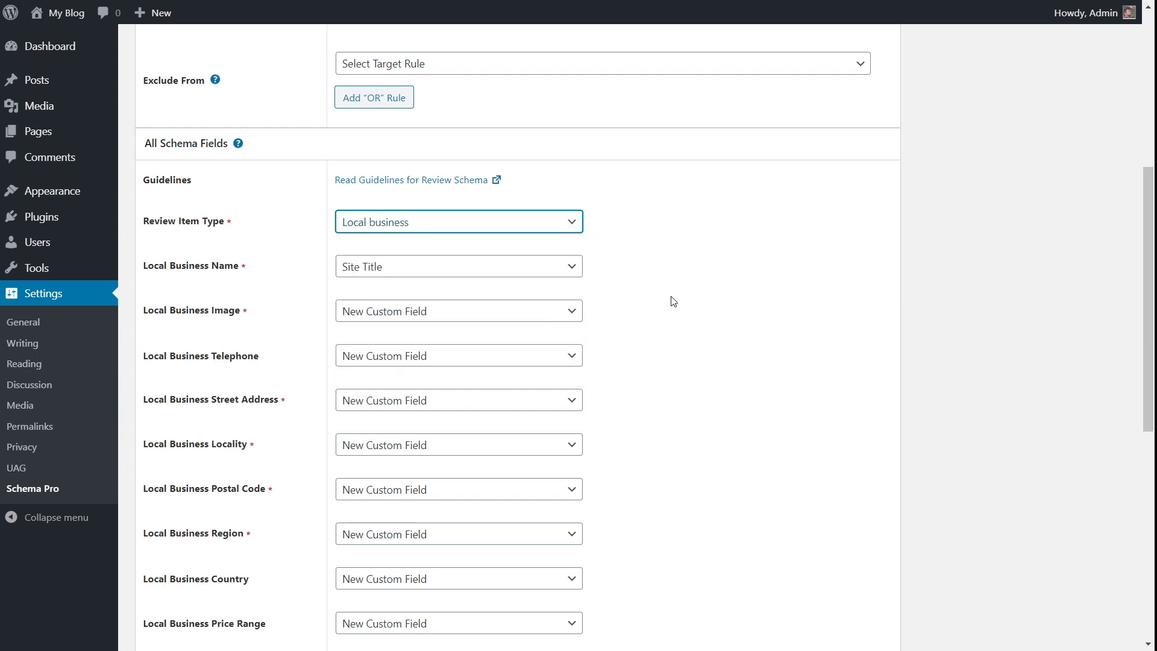
Look through the Local business schema fields, switch the Review Item Type to Recipe and examine its fields
scroll(662, 295, "down", 2)
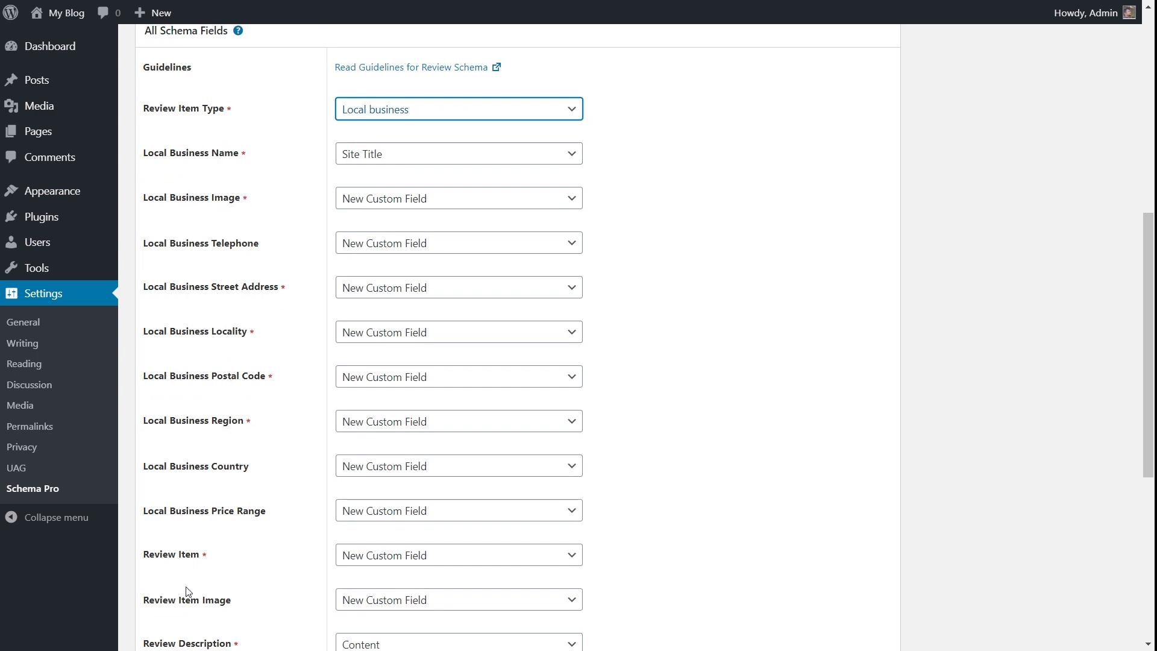
scroll(629, 480, "up", 2)
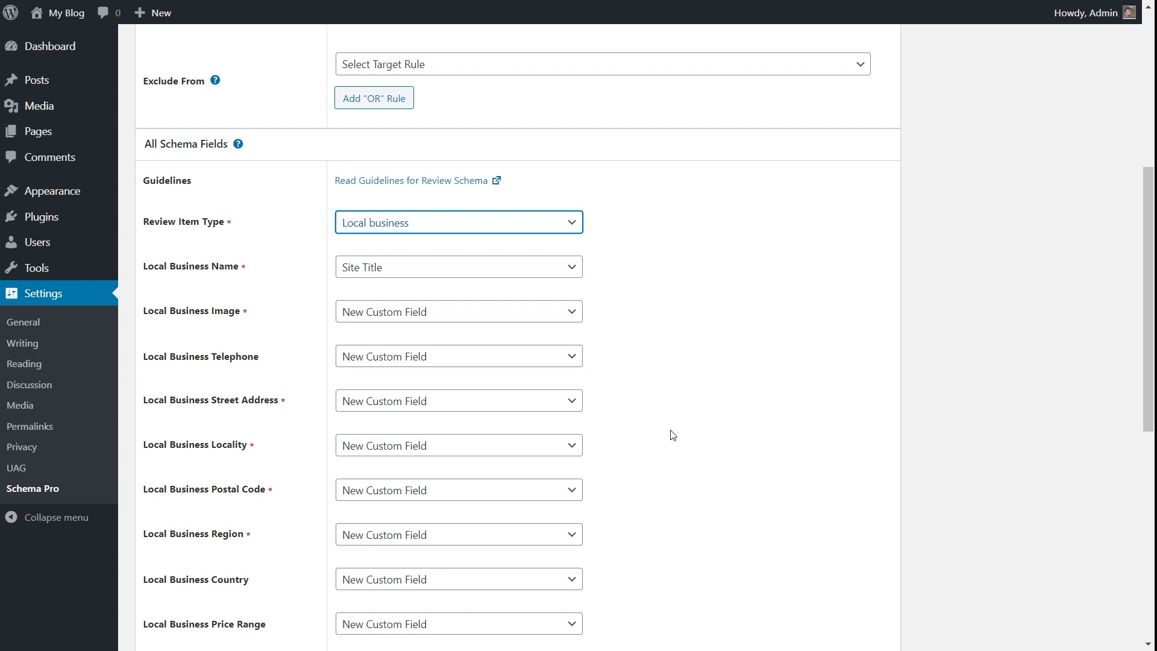
left_click(521, 229)
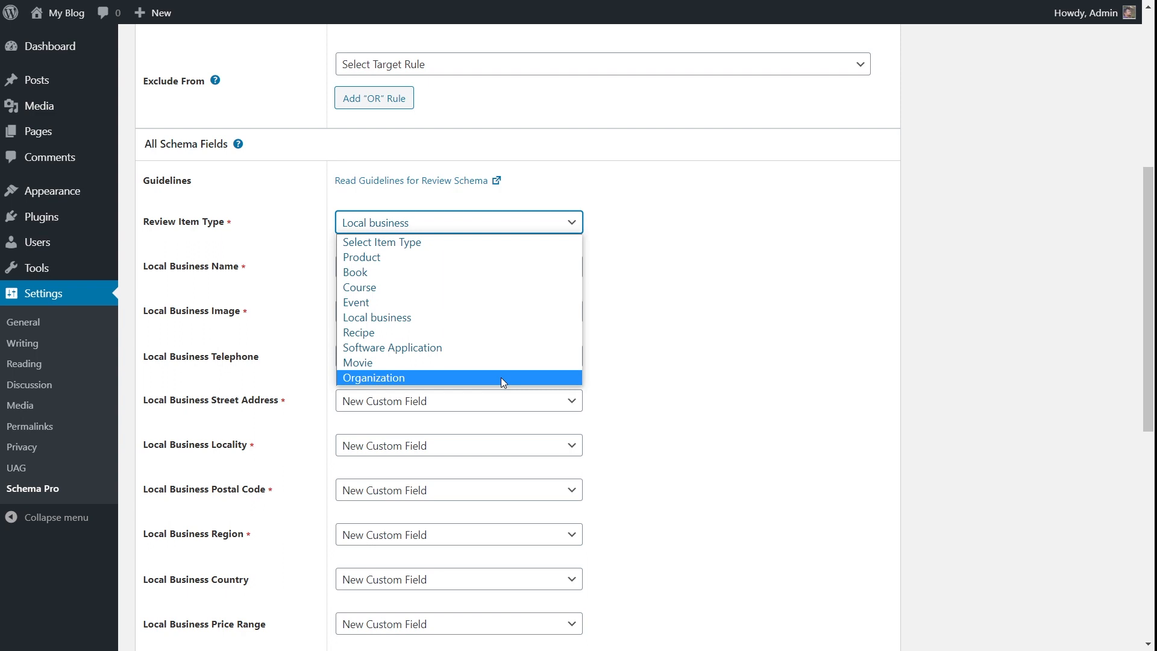
left_click(542, 332)
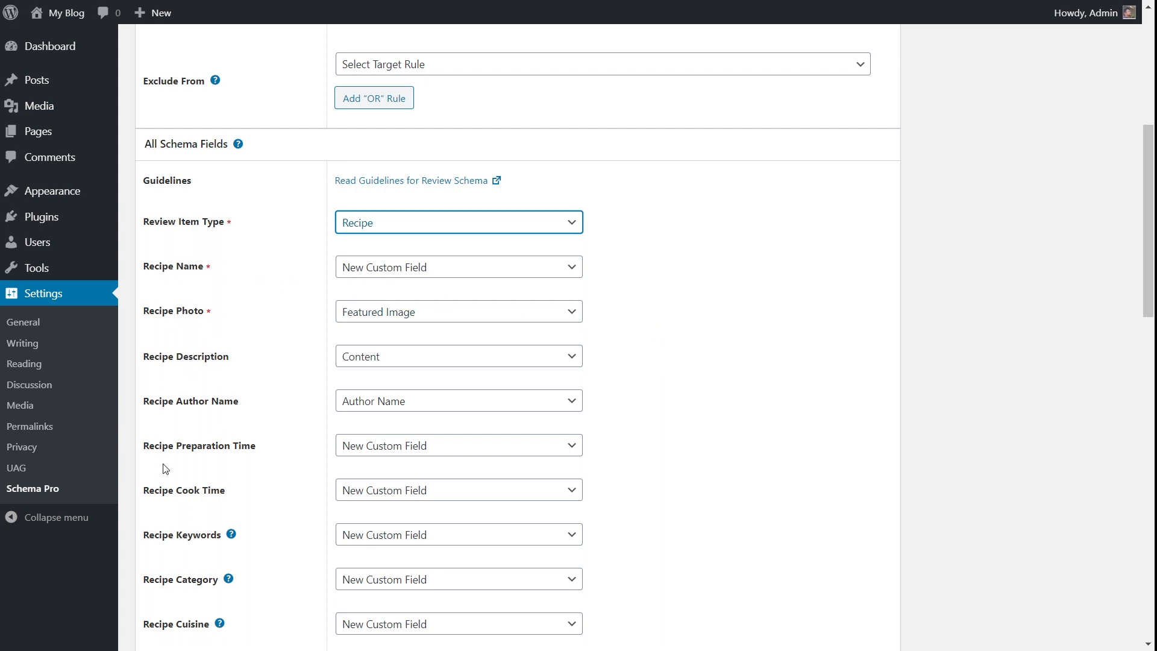
scroll(203, 407, "down", 2)
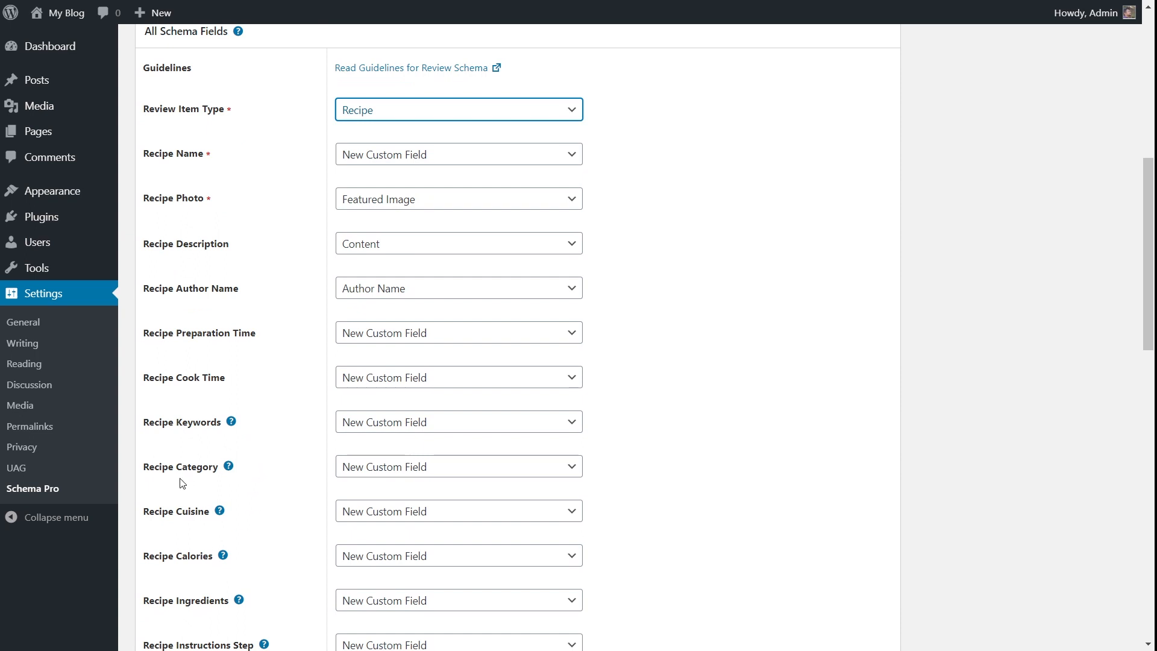
scroll(261, 476, "down", 2)
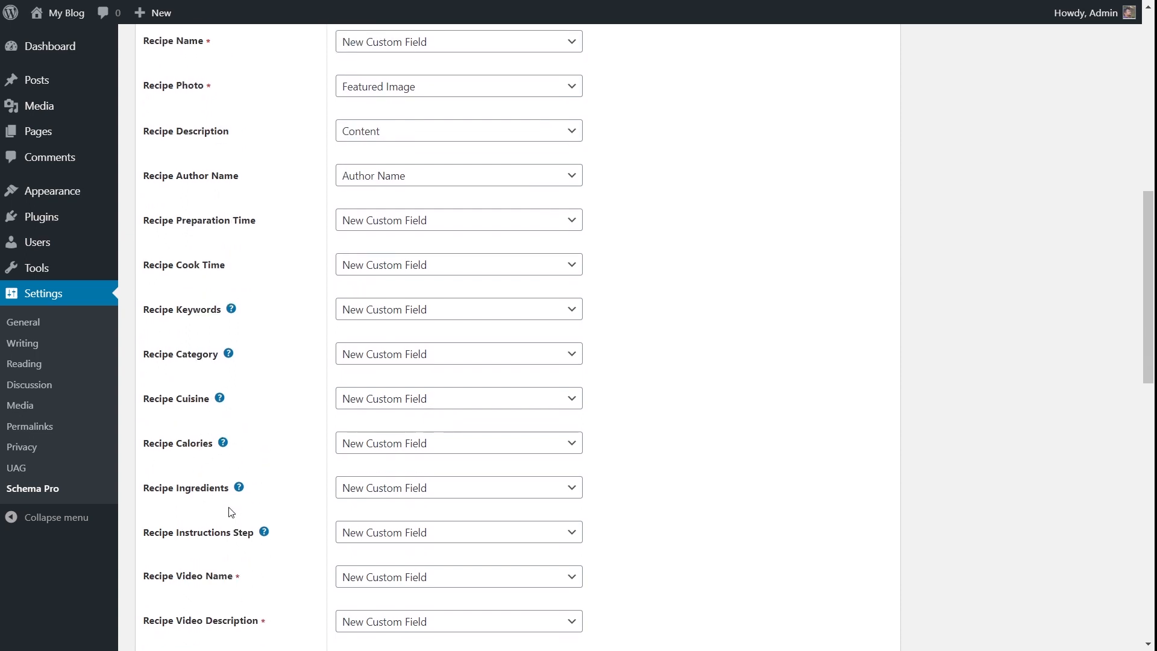
scroll(235, 525, "down", 1)
scroll(386, 500, "down", 4)
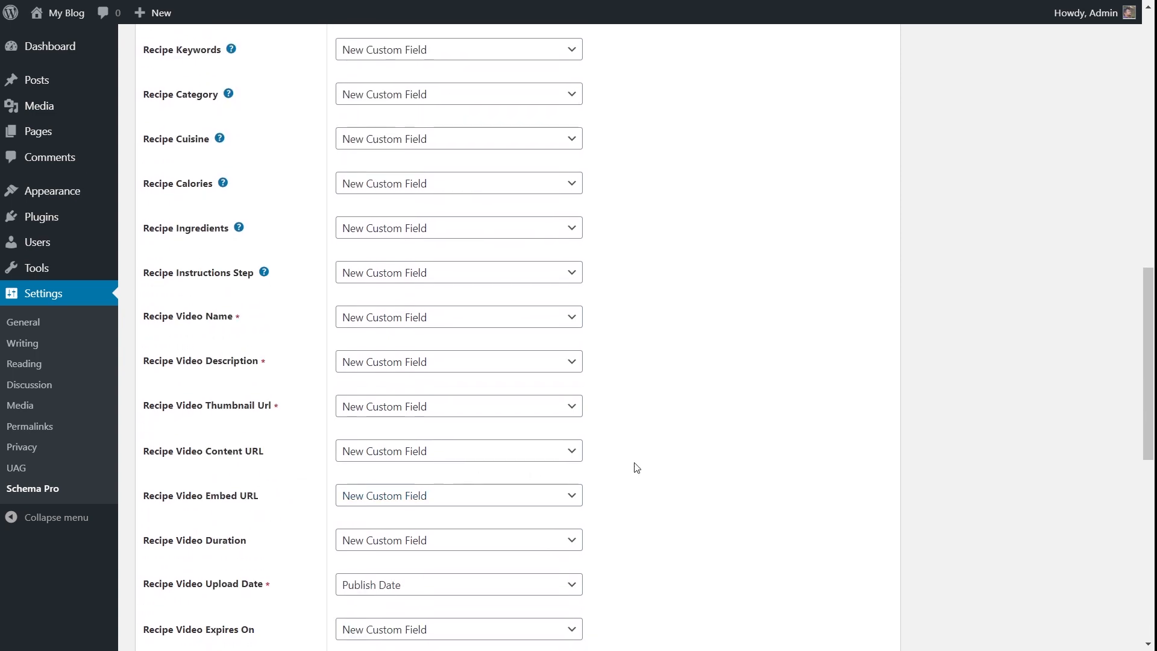
scroll(639, 464, "up", 8)
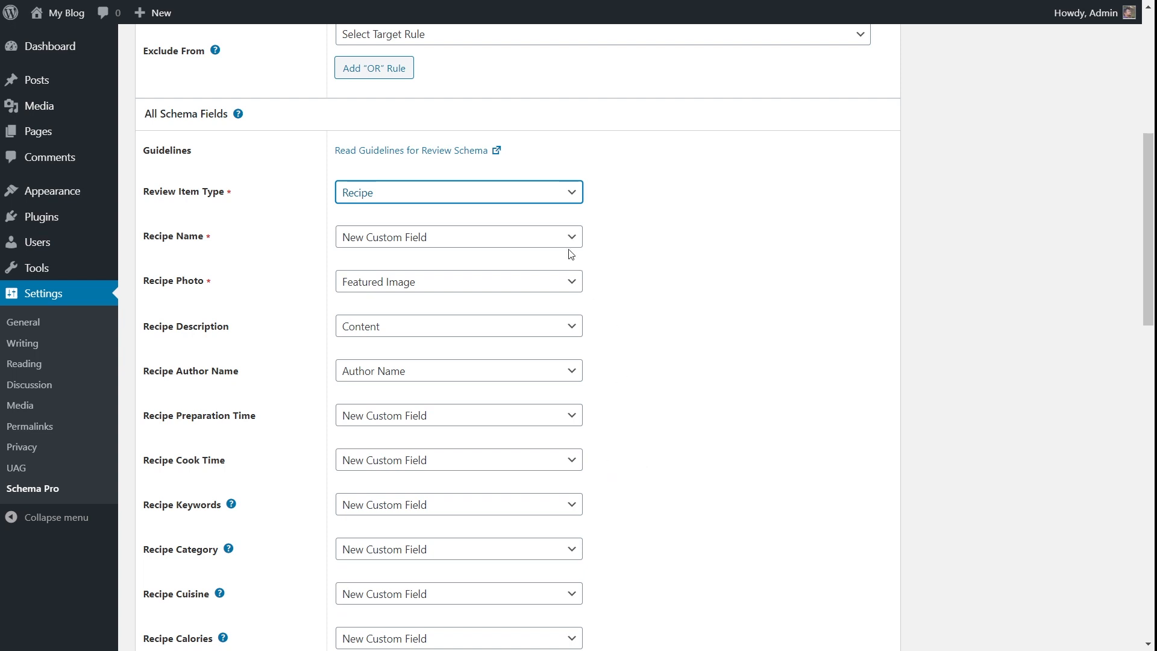
Try the Review Item Types Software Application, Movie and Organization in turn to compare their schema fields
left_click(562, 207)
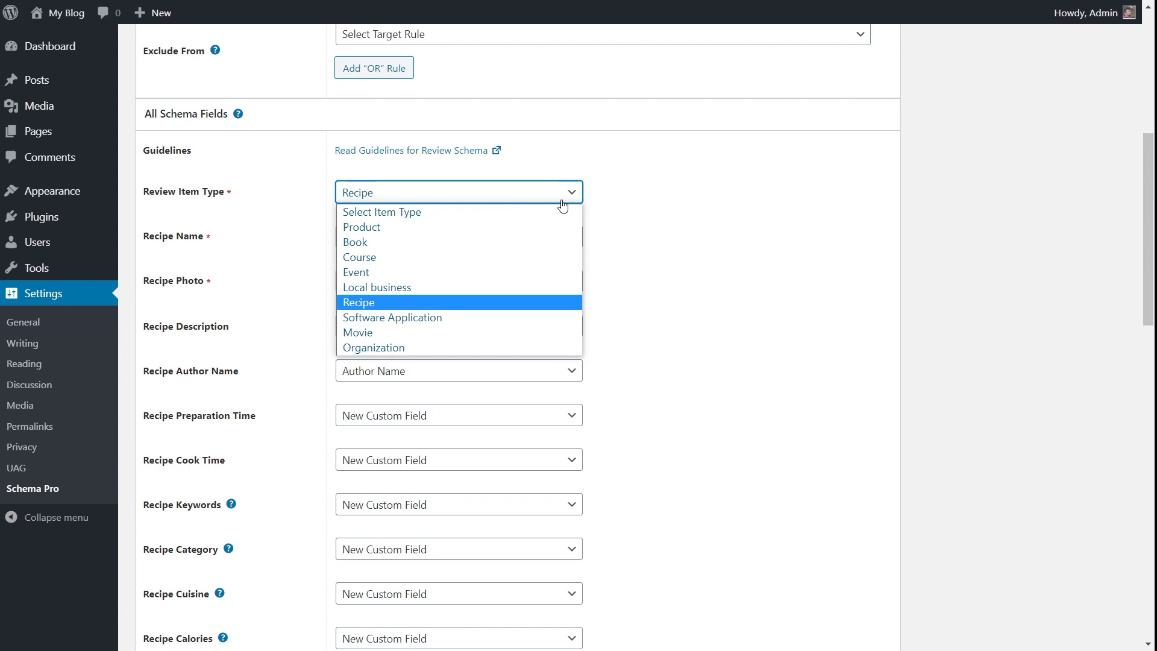
left_click(491, 316)
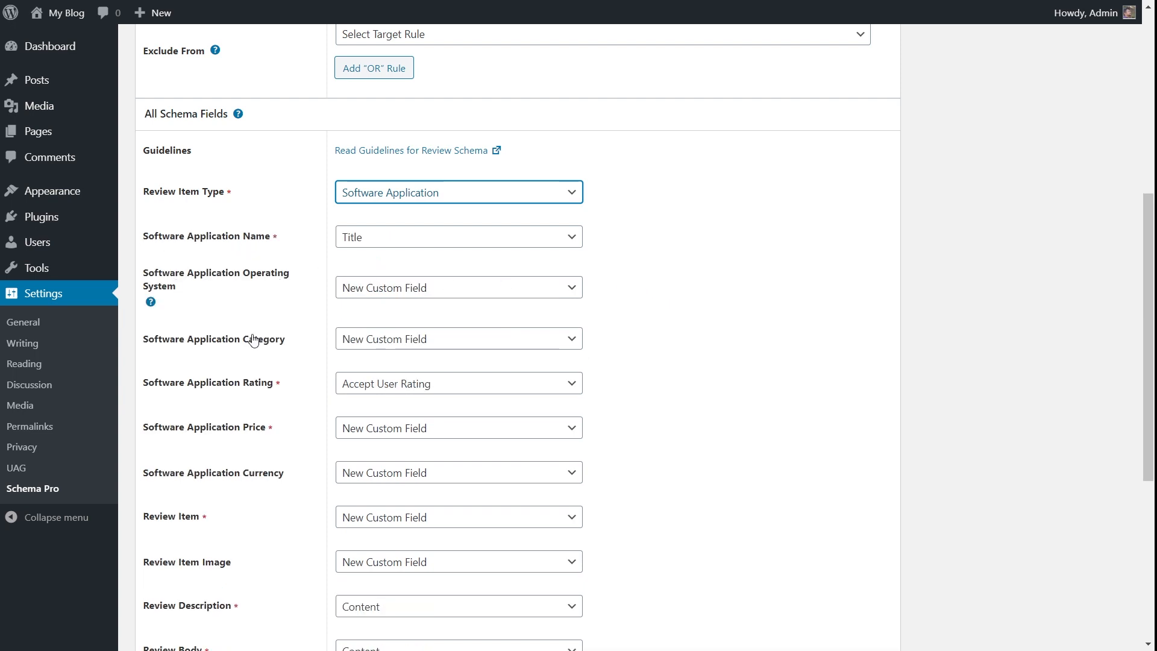
scroll(241, 379, "down", 2)
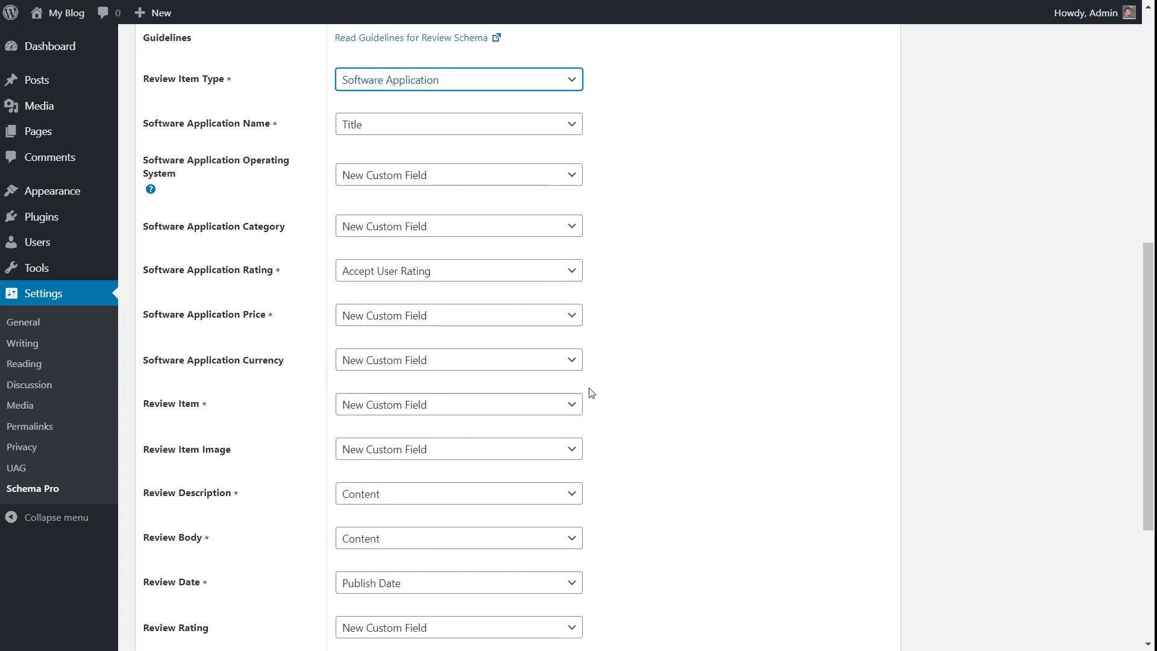
scroll(615, 392, "up", 2)
left_click(574, 204)
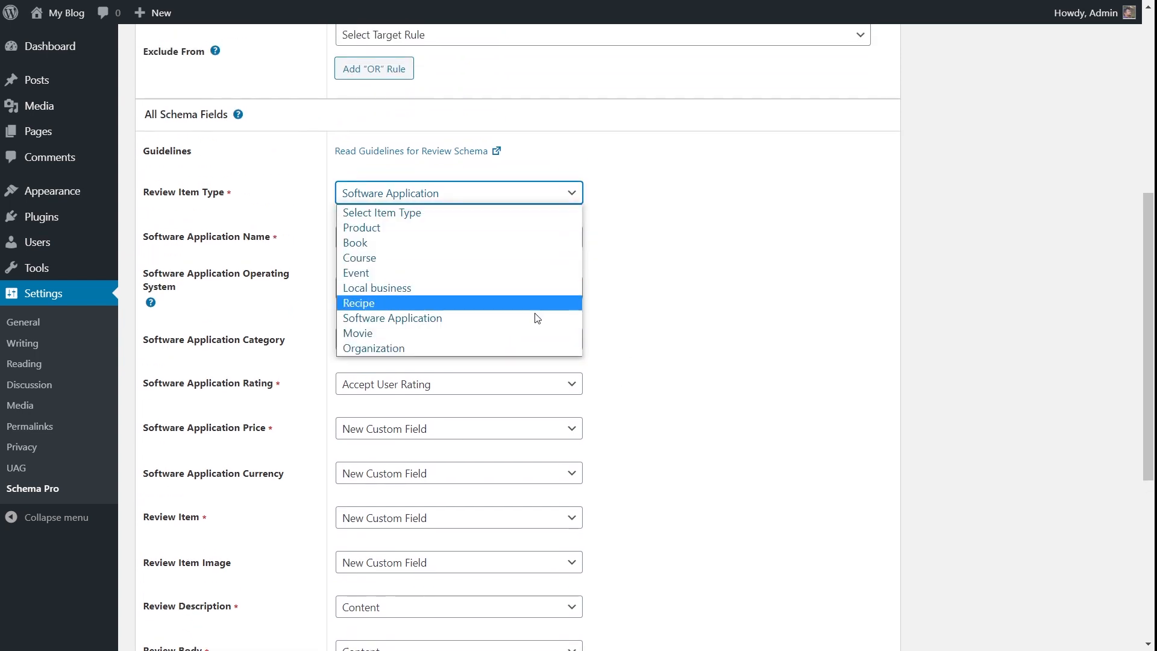
left_click(539, 334)
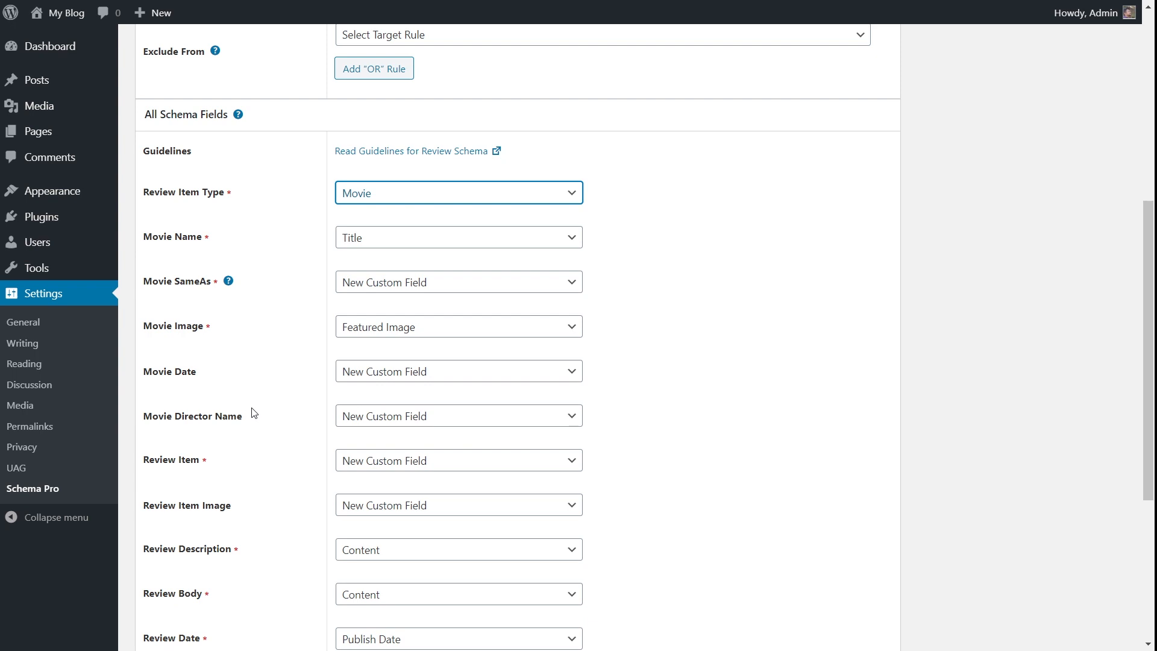
left_click(482, 202)
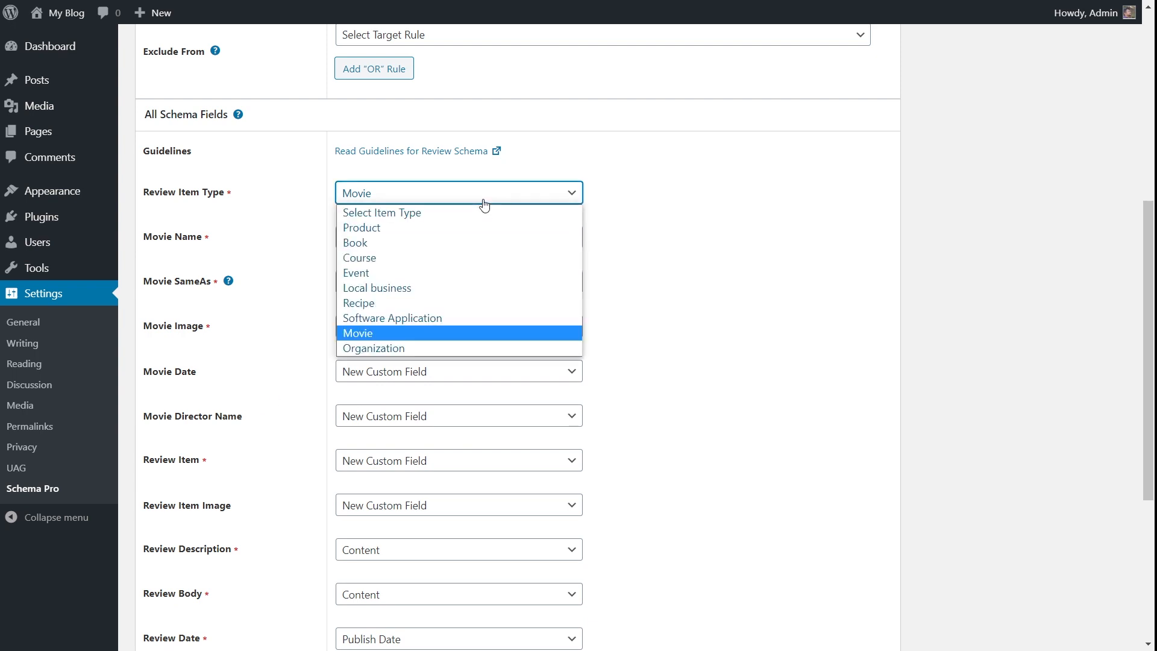
left_click(439, 348)
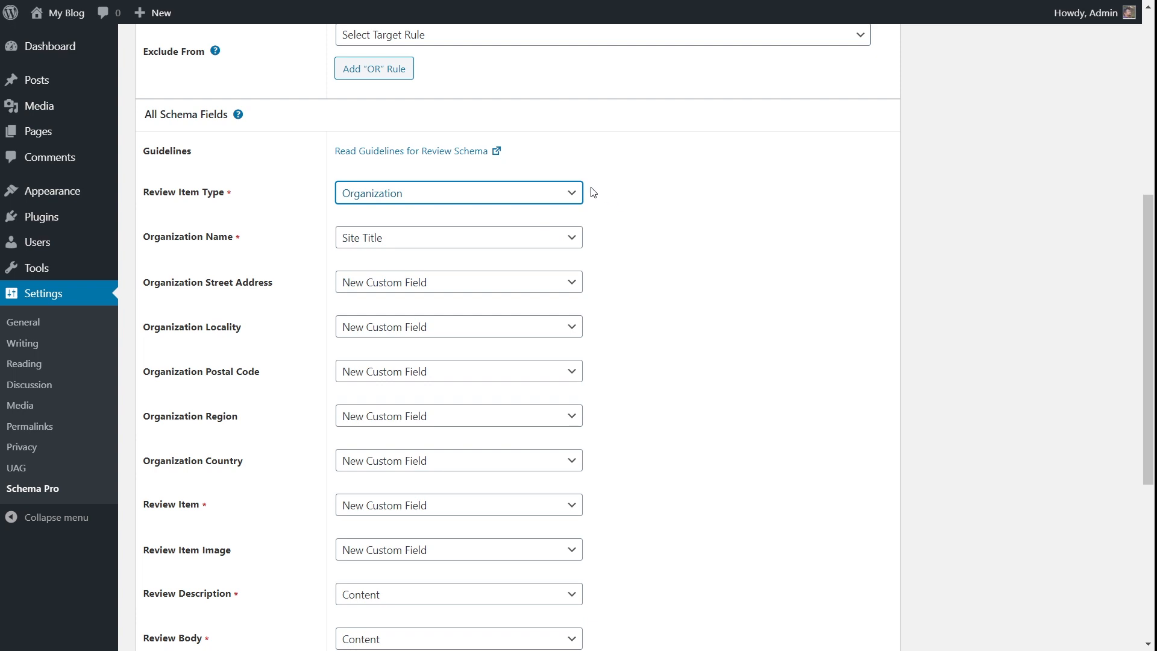
Set the Review Item Type to Movie and read the help text for the Movie SameAs field
left_click(570, 193)
left_click(502, 341)
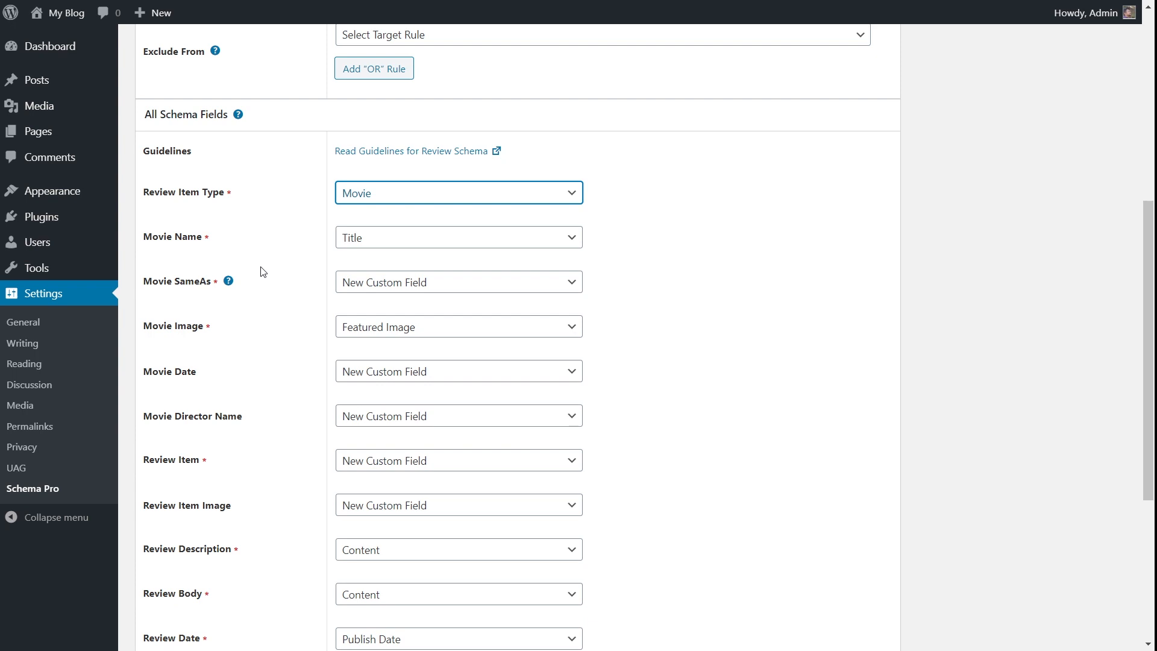
mouse_move(231, 287)
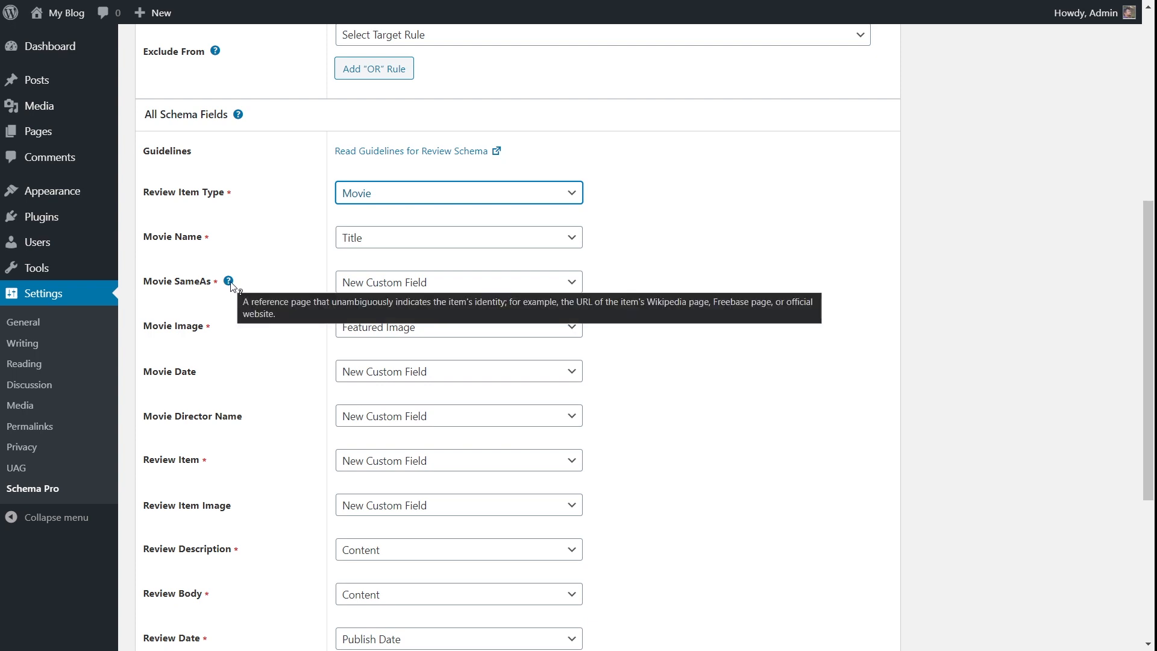
Open the Review schema guidelines, look through the explanations of the schema fields and close the page
left_click(437, 153)
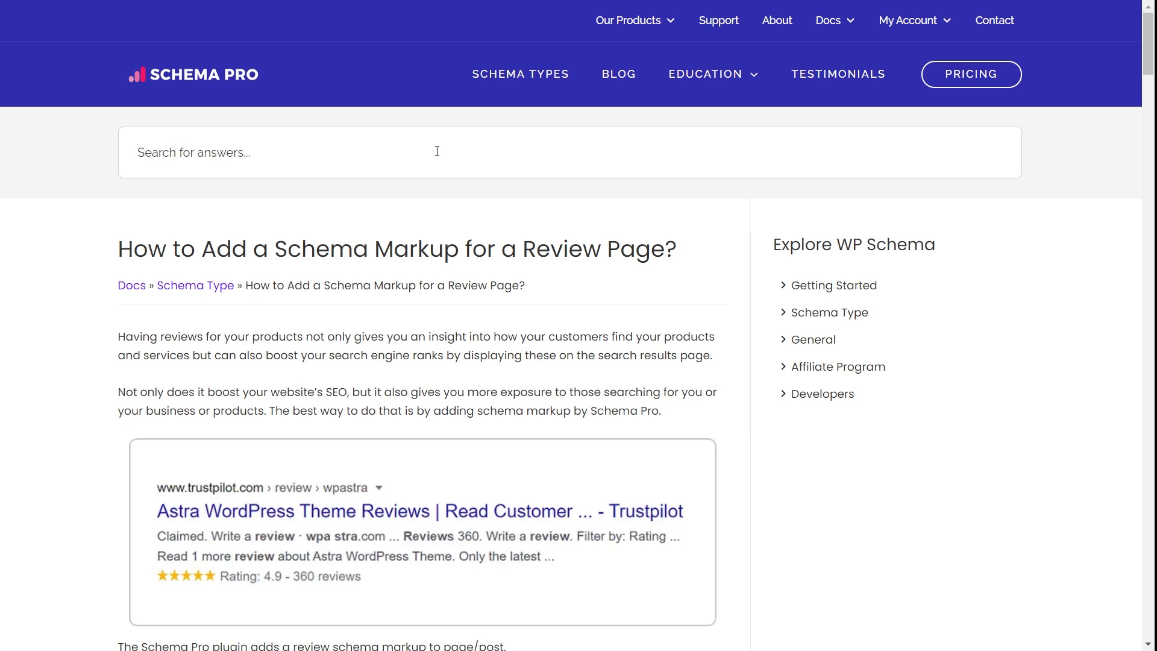
scroll(437, 151, "down", 20)
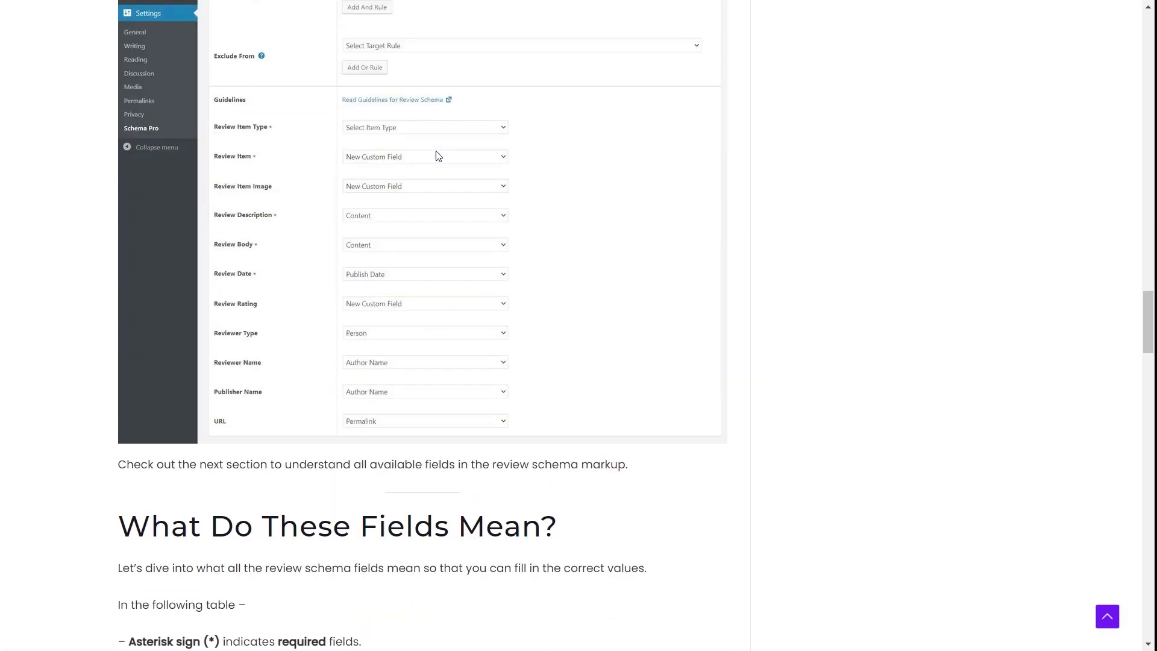
scroll(436, 151, "down", 15)
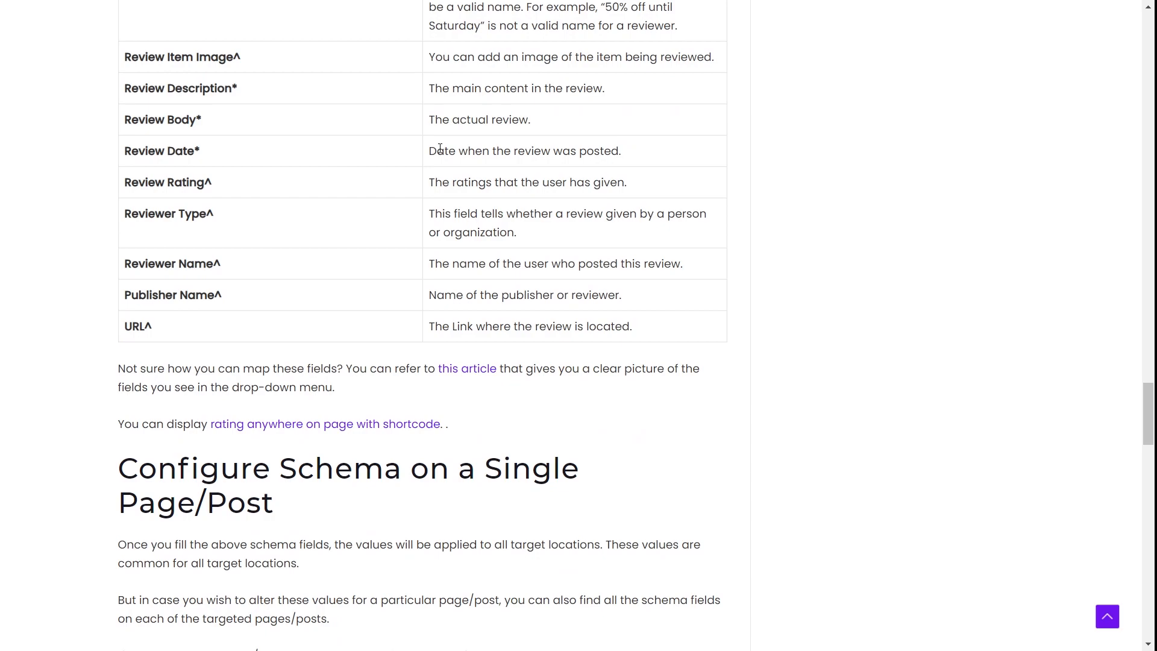
key("ctrl+w")
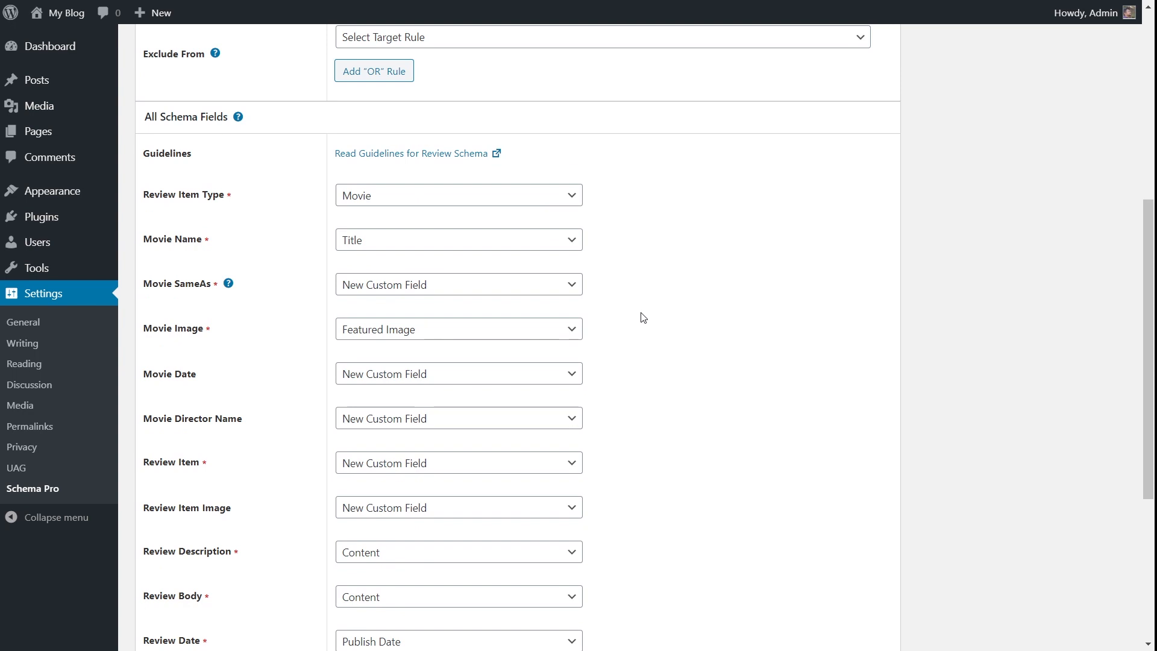
Map the Review Item field to the post's Title
scroll(643, 318, "down", 2)
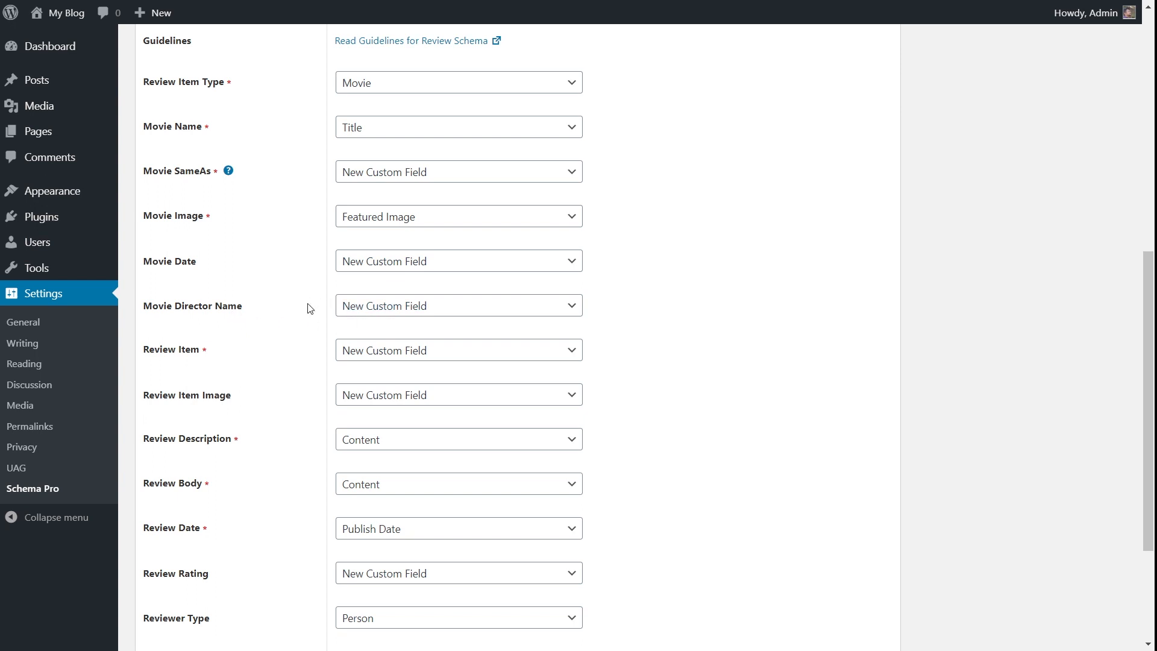
scroll(310, 308, "down", 2)
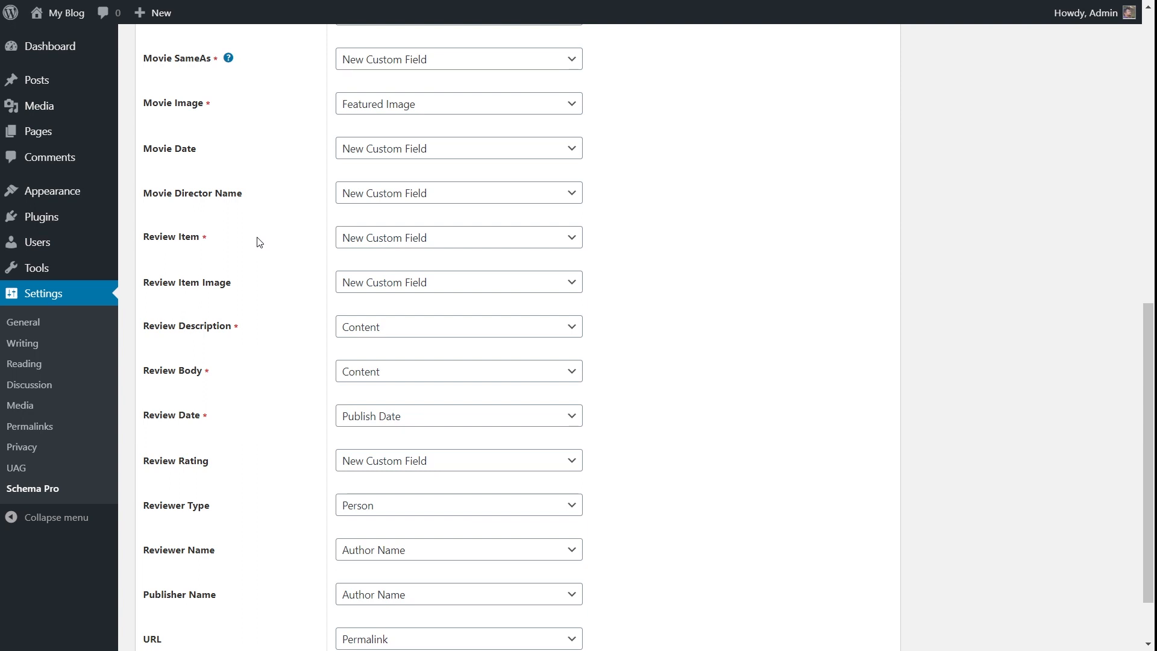
left_click(486, 240)
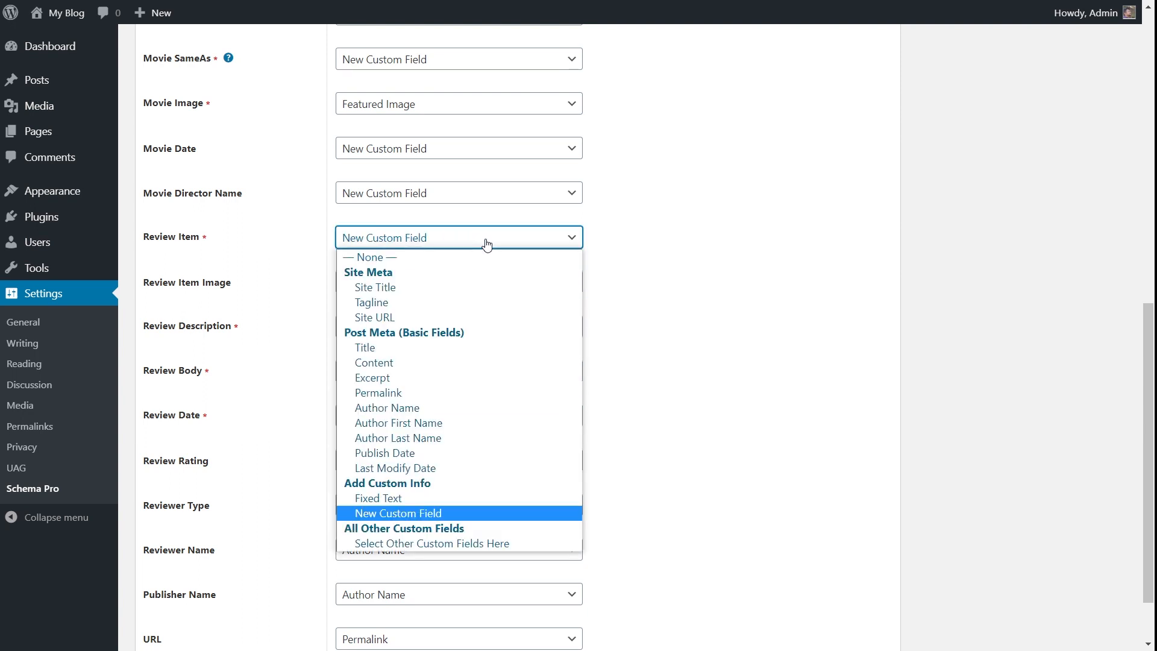
left_click(421, 347)
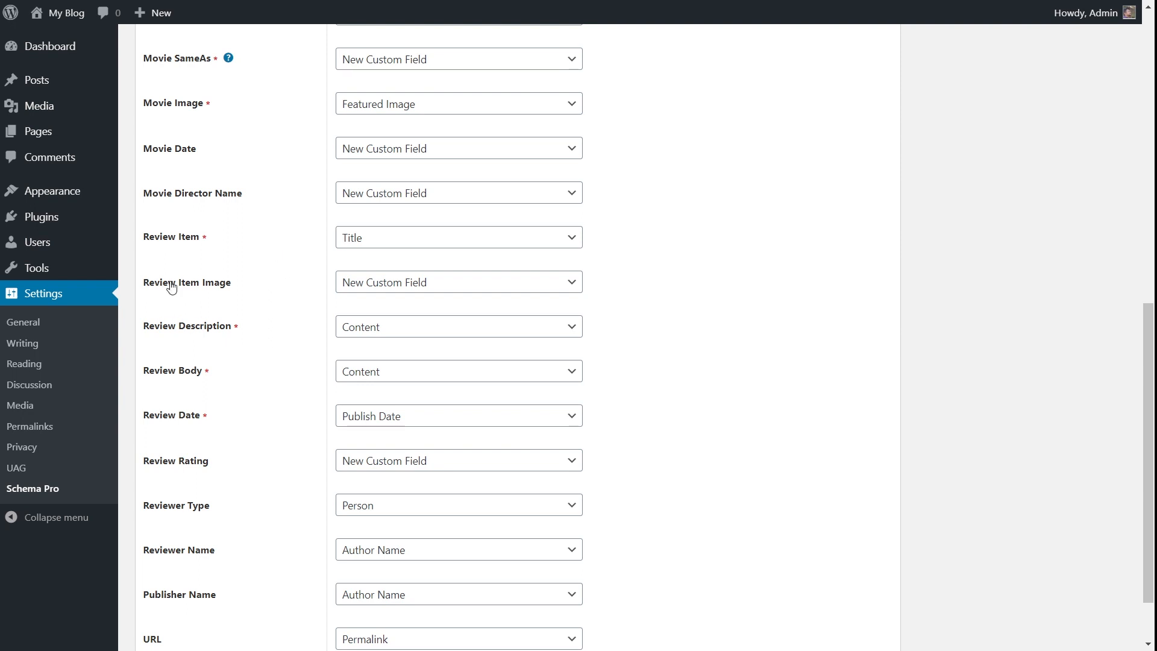
Check the options for Review Item Image and Reviewer Type, keeping New Custom Field and Person
left_click(419, 289)
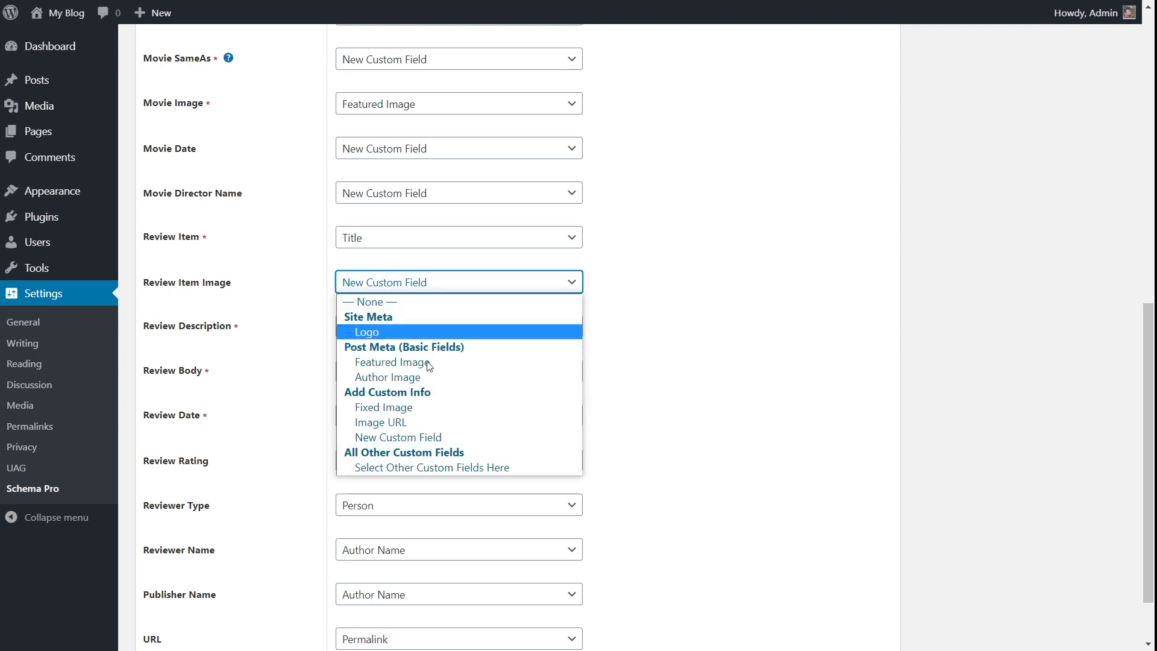
left_click(423, 438)
left_click(296, 295)
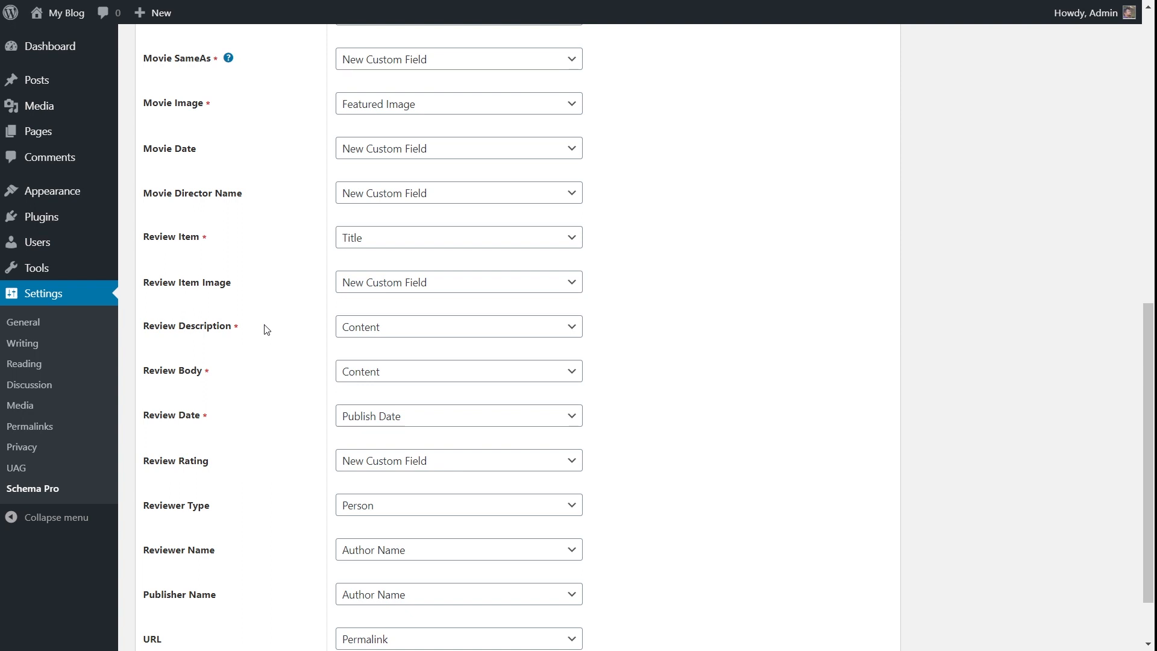
scroll(267, 329, "down", 2)
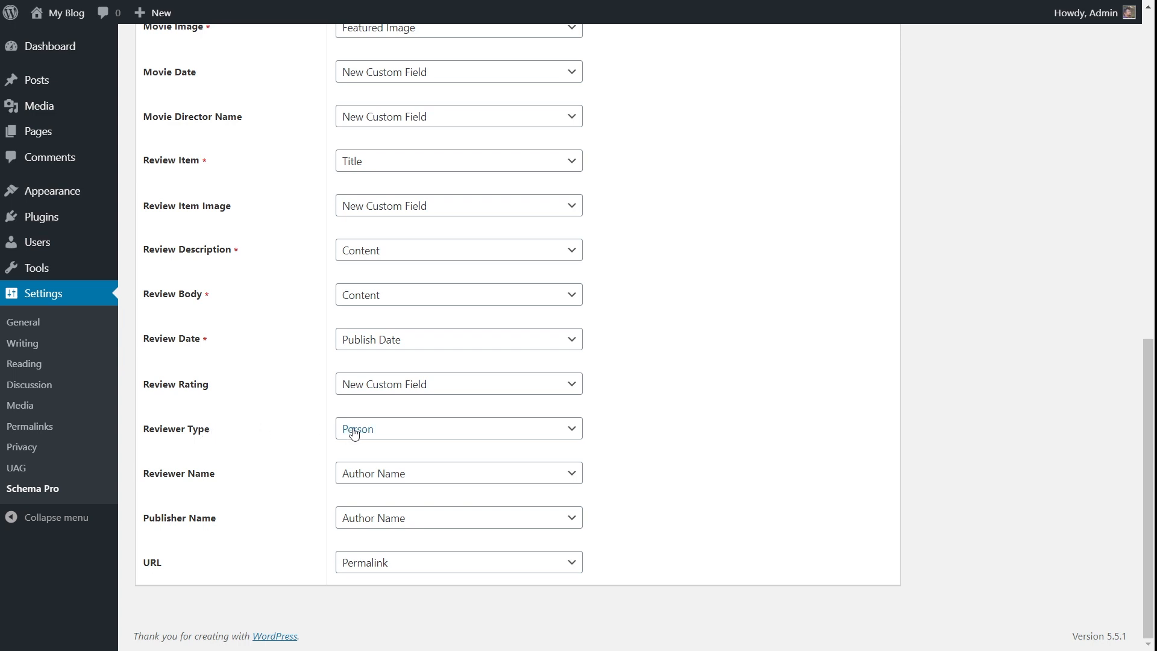
left_click(484, 436)
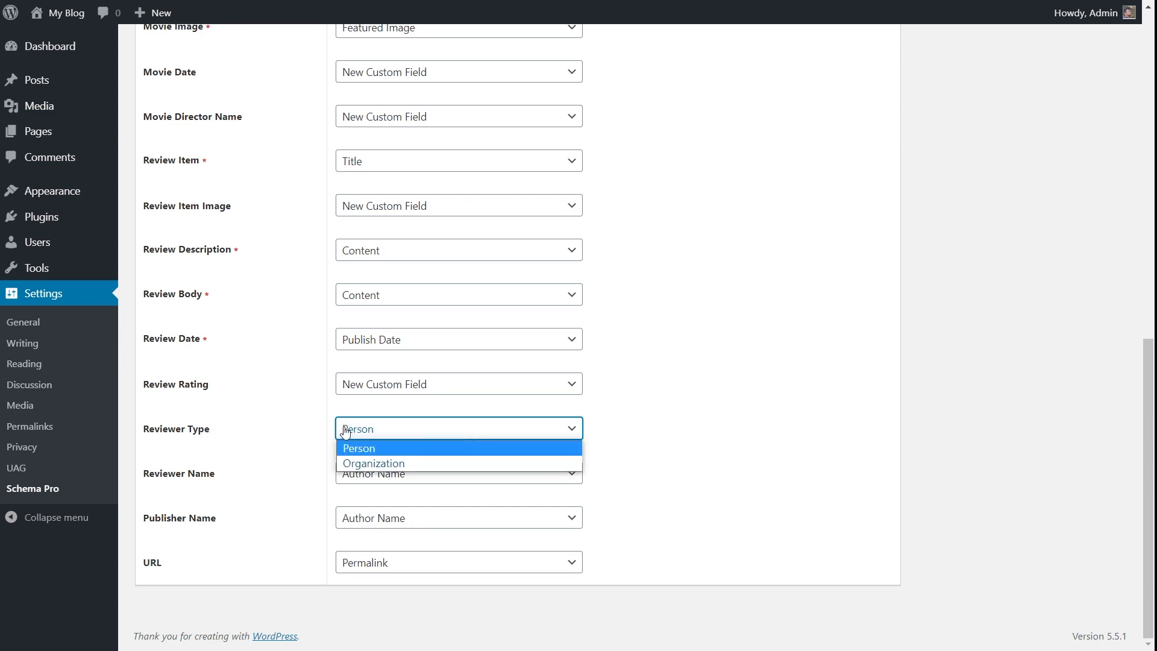
left_click(275, 430)
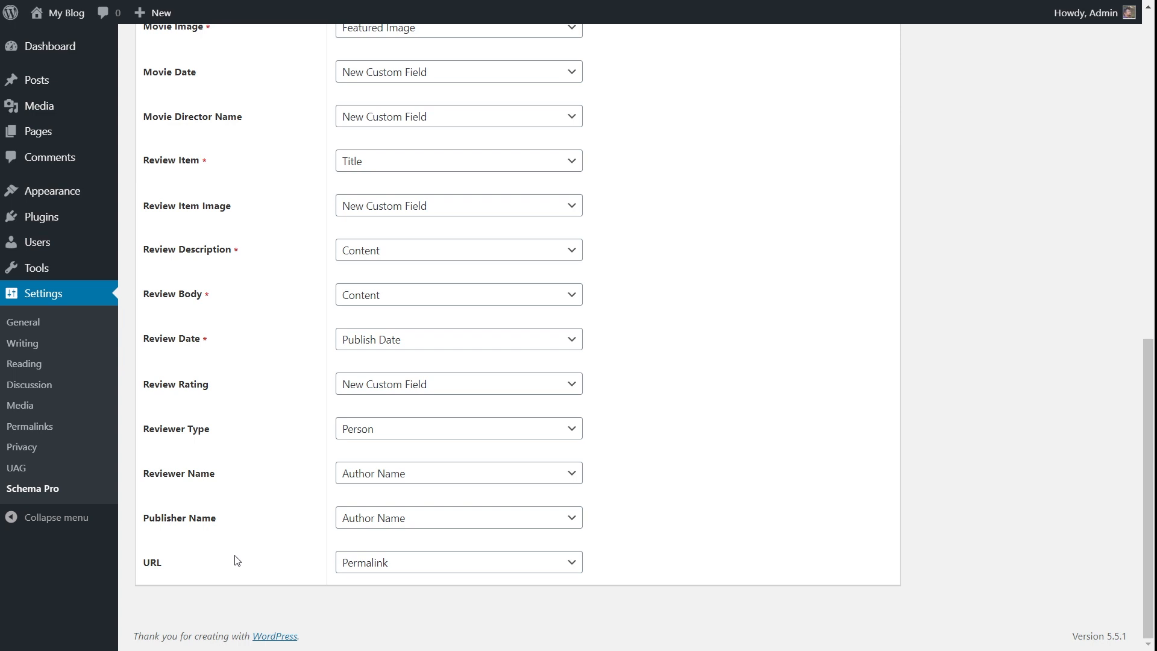
Save the changes to the Review Watches schema
scroll(619, 481, "up", 10)
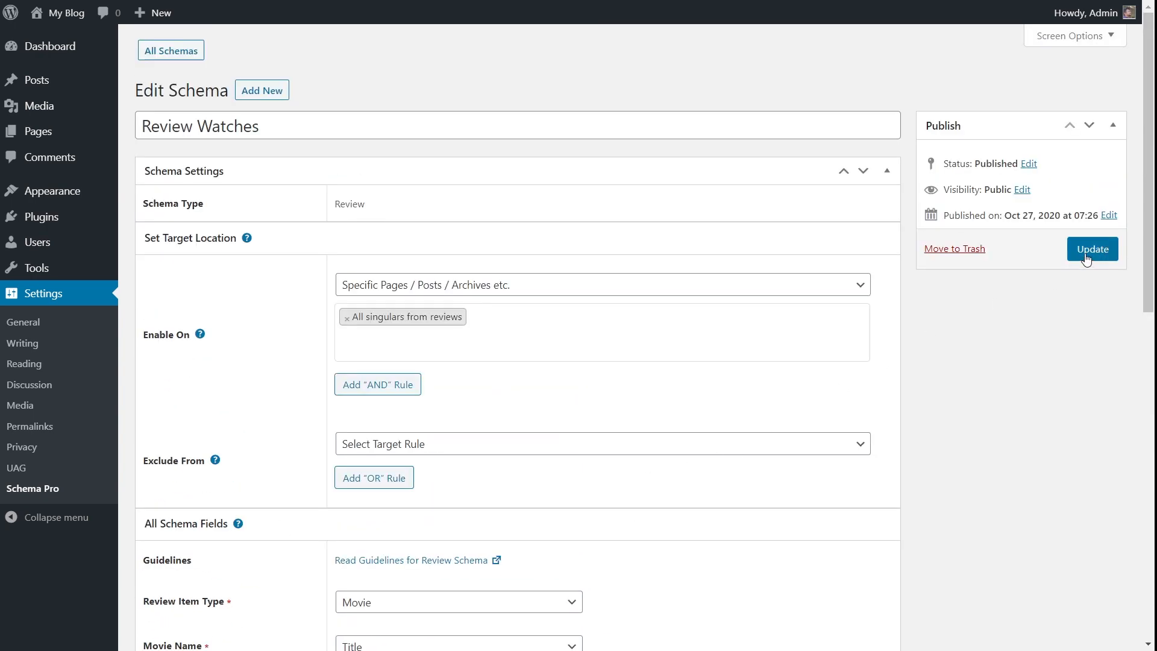
left_click(1087, 252)
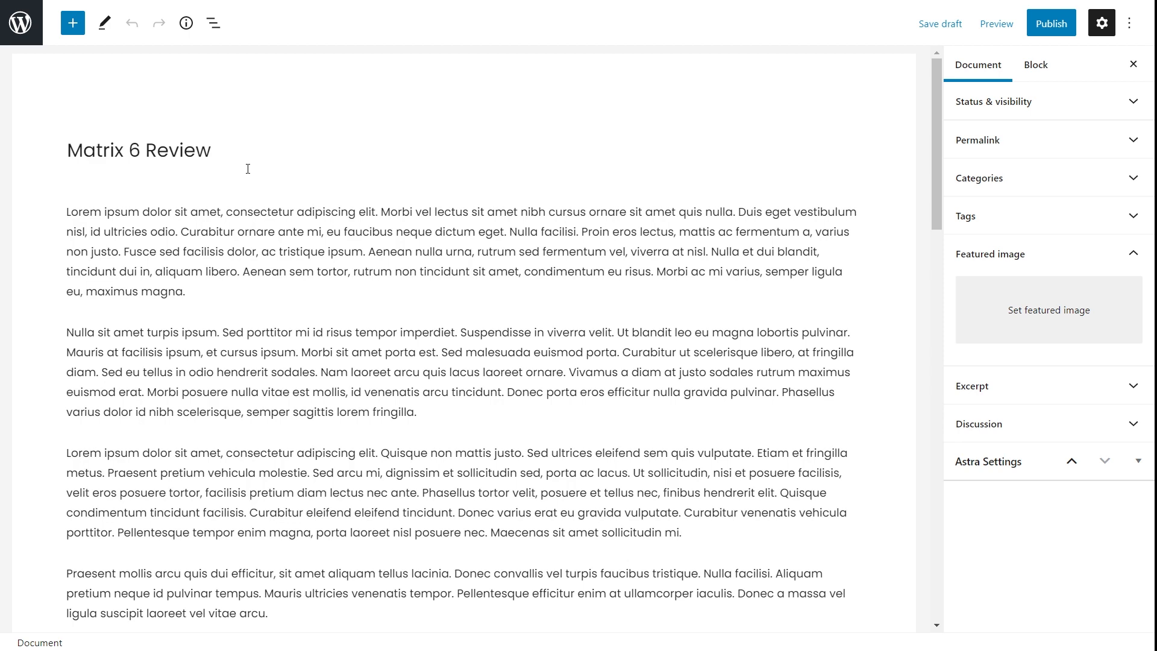
Look through the content of the Matrix 6 Review draft in the post editor
scroll(301, 202, "down", 2)
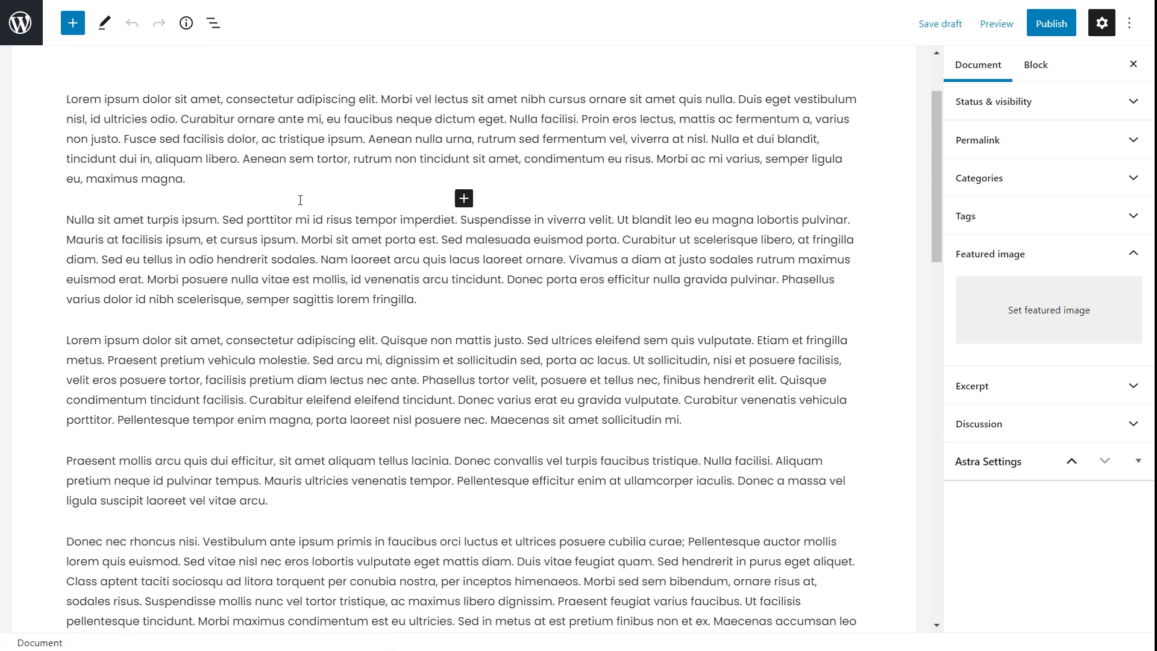
scroll(300, 199, "down", 5)
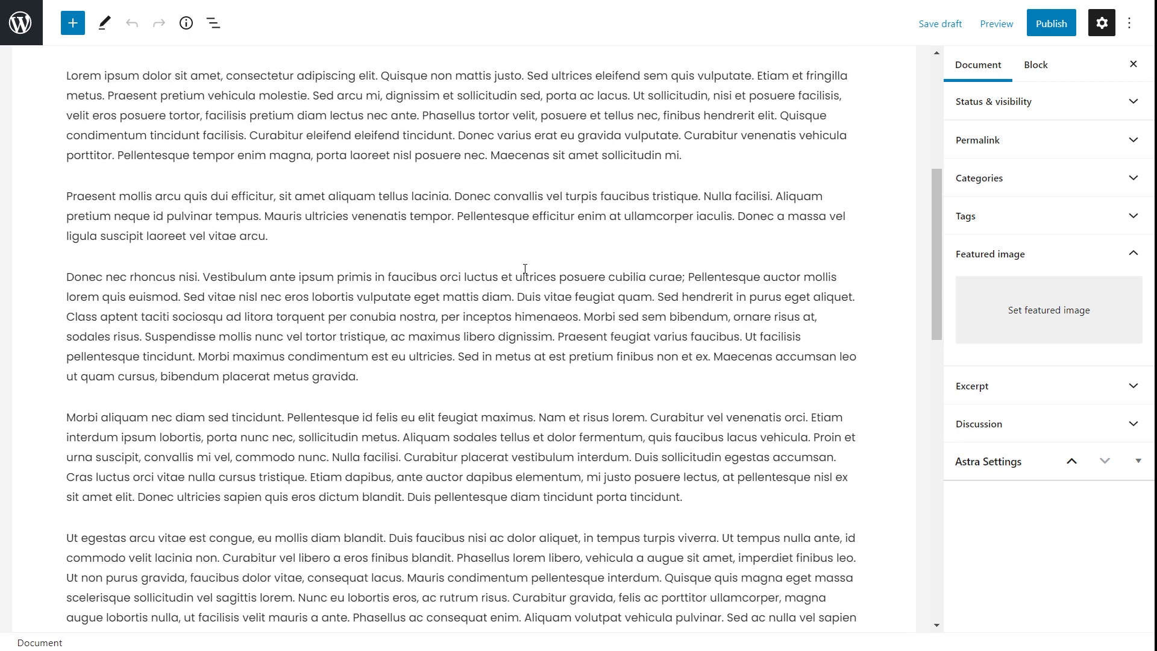
scroll(525, 269, "up", 7)
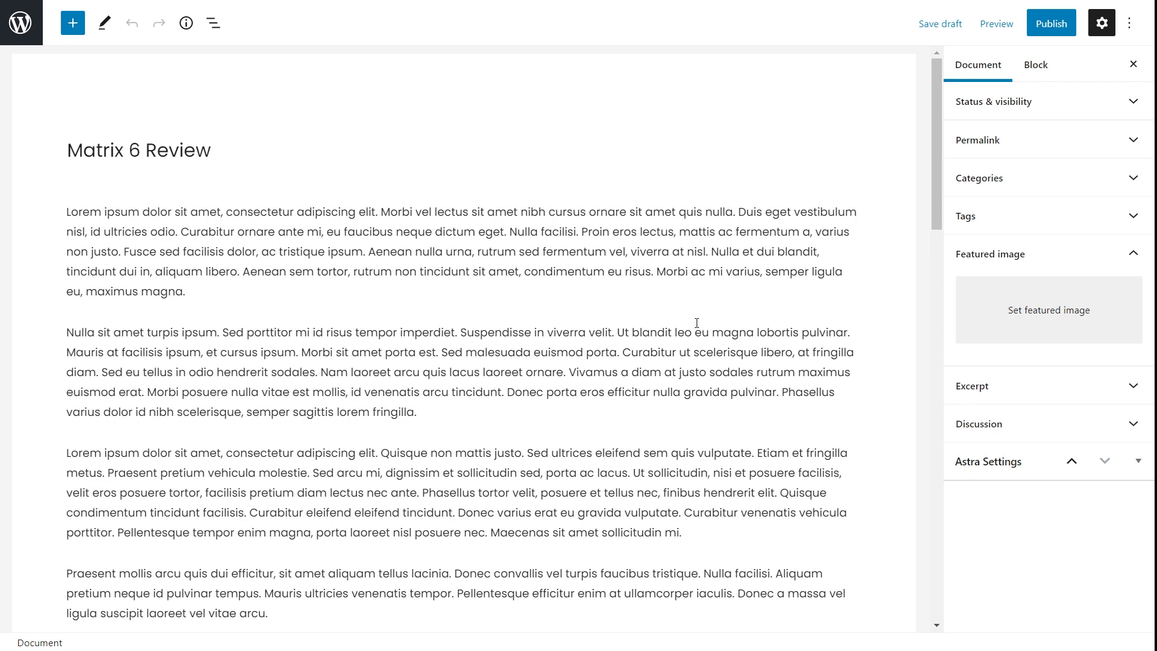
Replace the linked Title in the Movie Name field of the post's Review Watches schema with the custom text "Matrix 6"
scroll(684, 316, "down", 15)
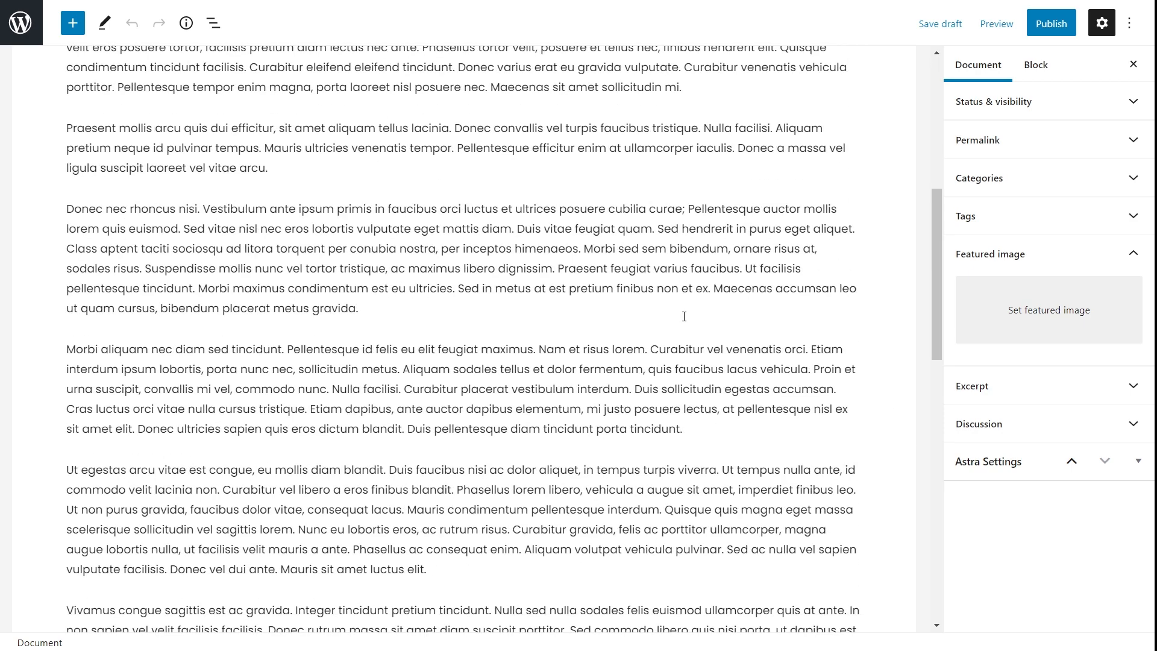
scroll(684, 317, "down", 5)
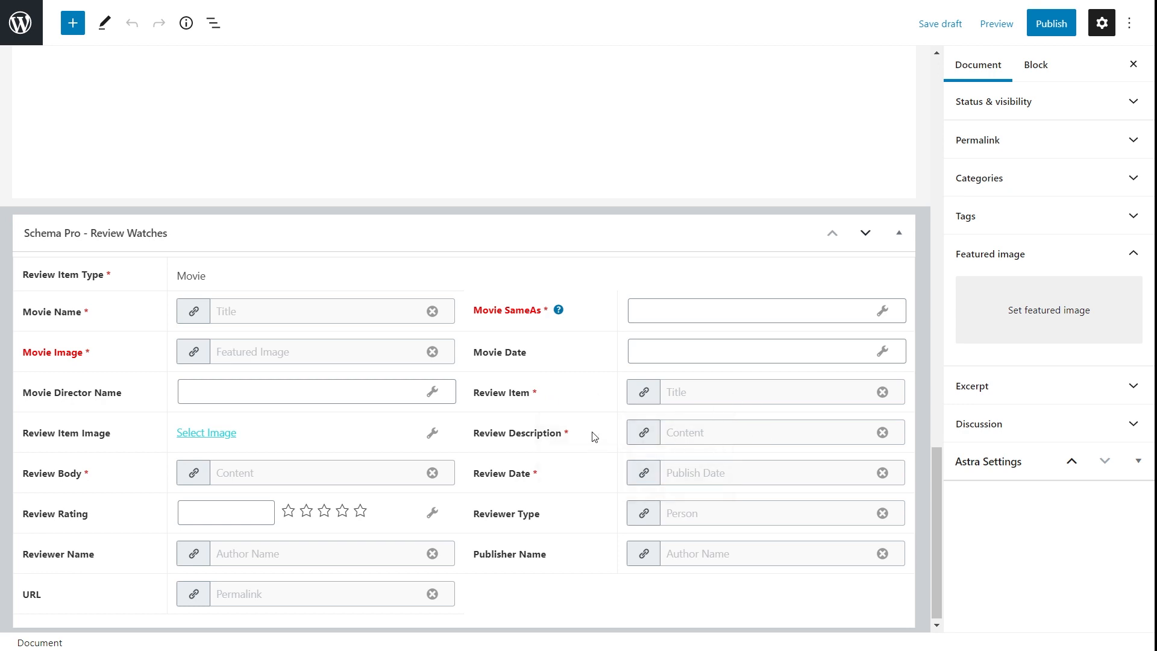
scroll(317, 334, "down", 1)
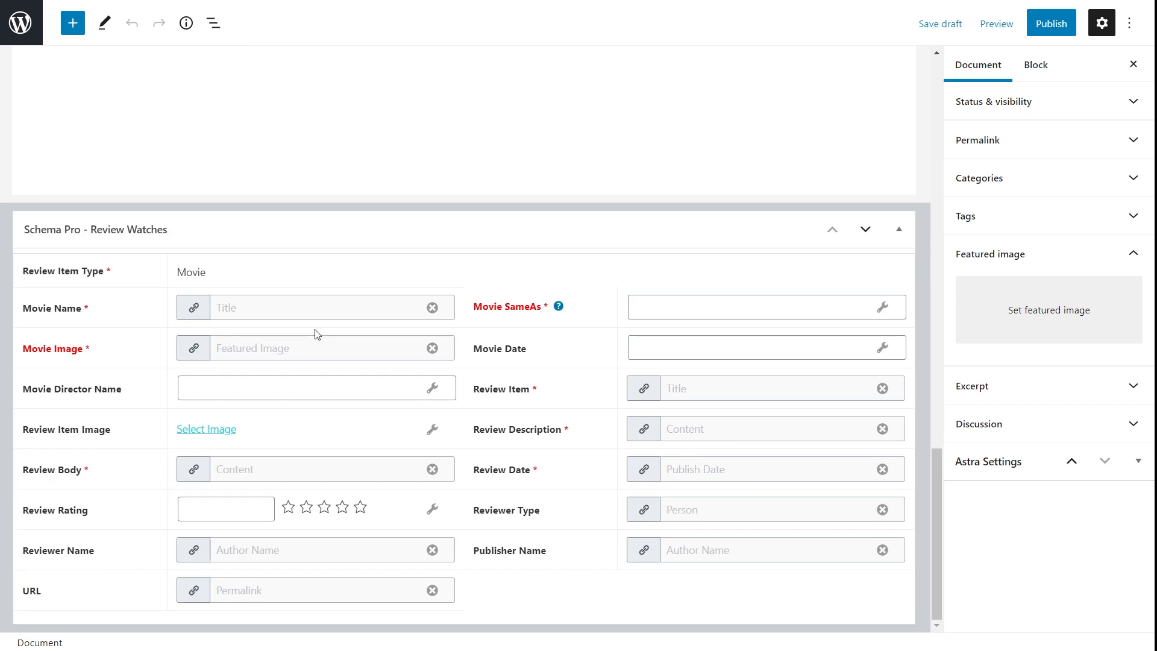
mouse_move(207, 309)
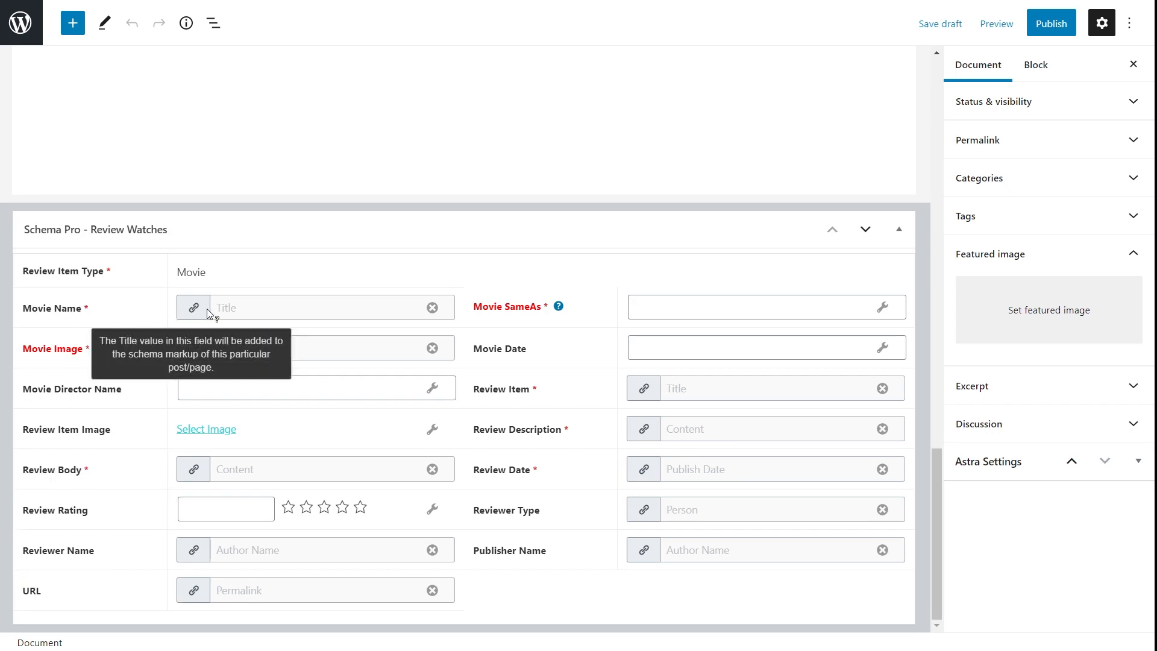
scroll(260, 316, "up", 15)
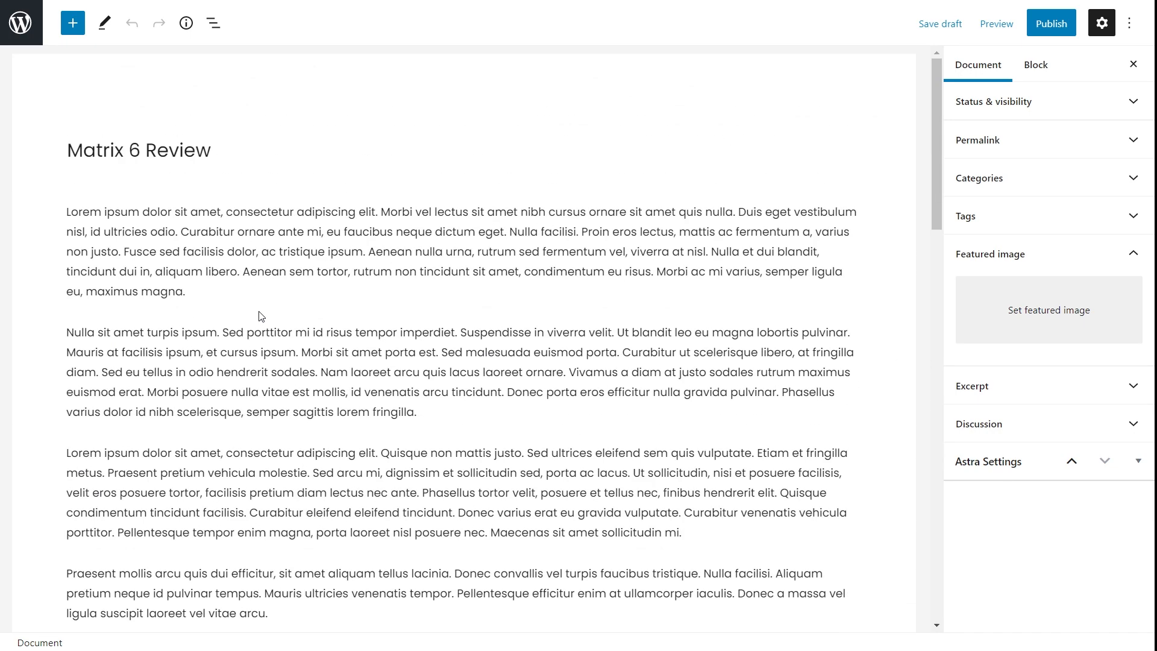
scroll(264, 162, "down", 15)
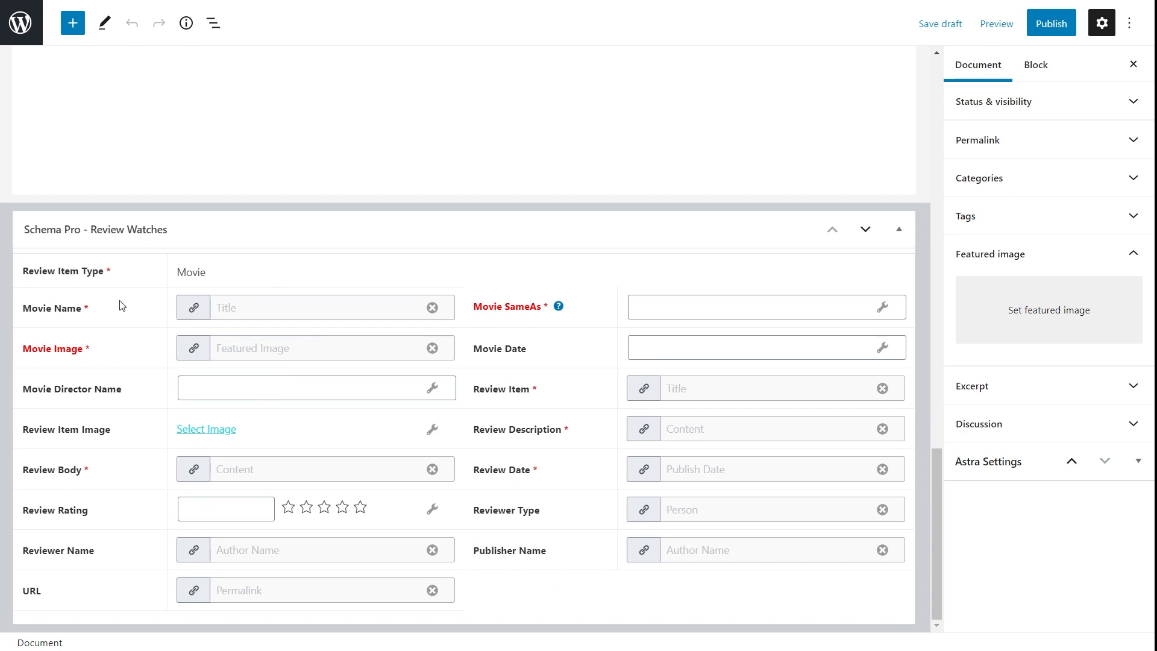
left_click(433, 309)
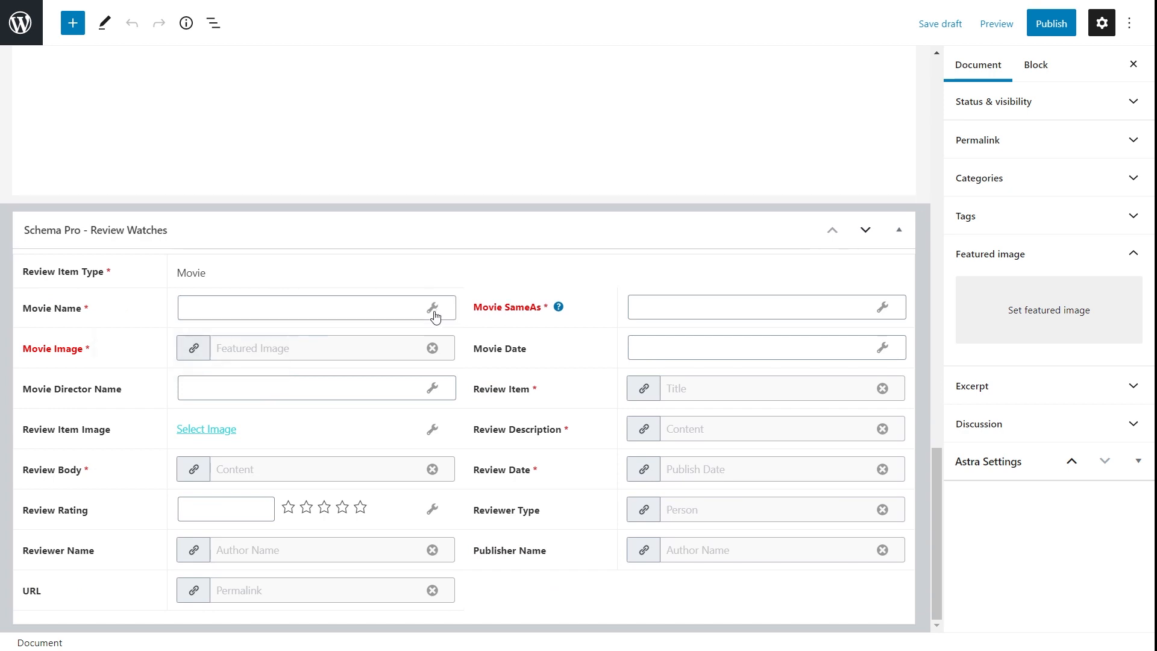
left_click(340, 310)
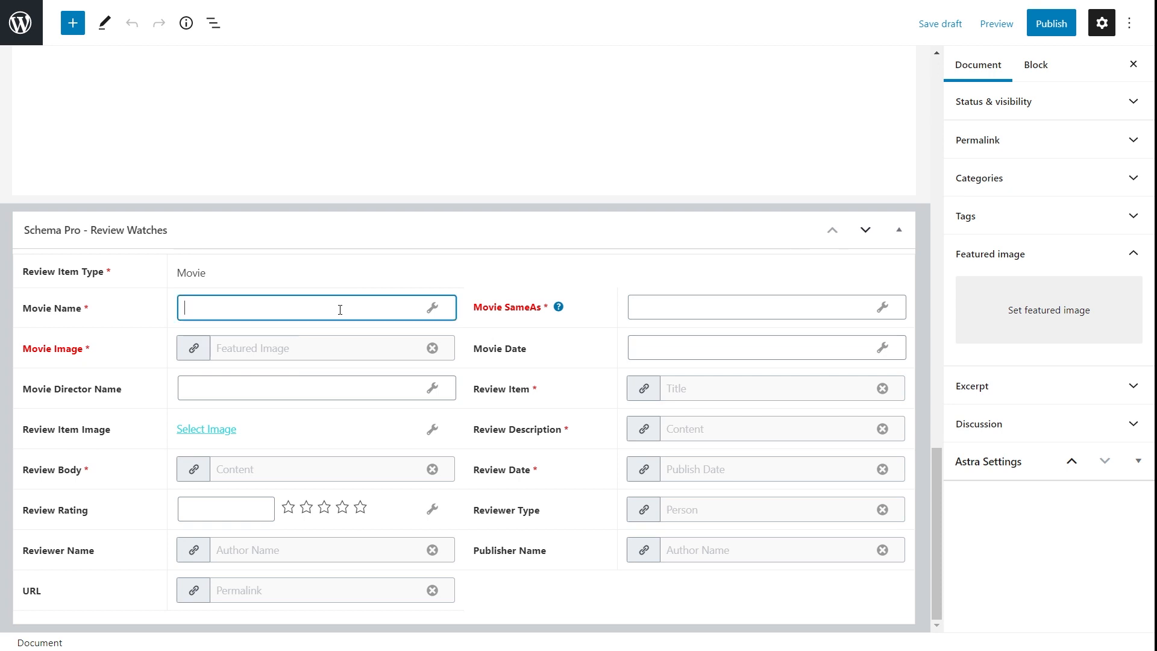
type("Matrix 6")
left_click(393, 272)
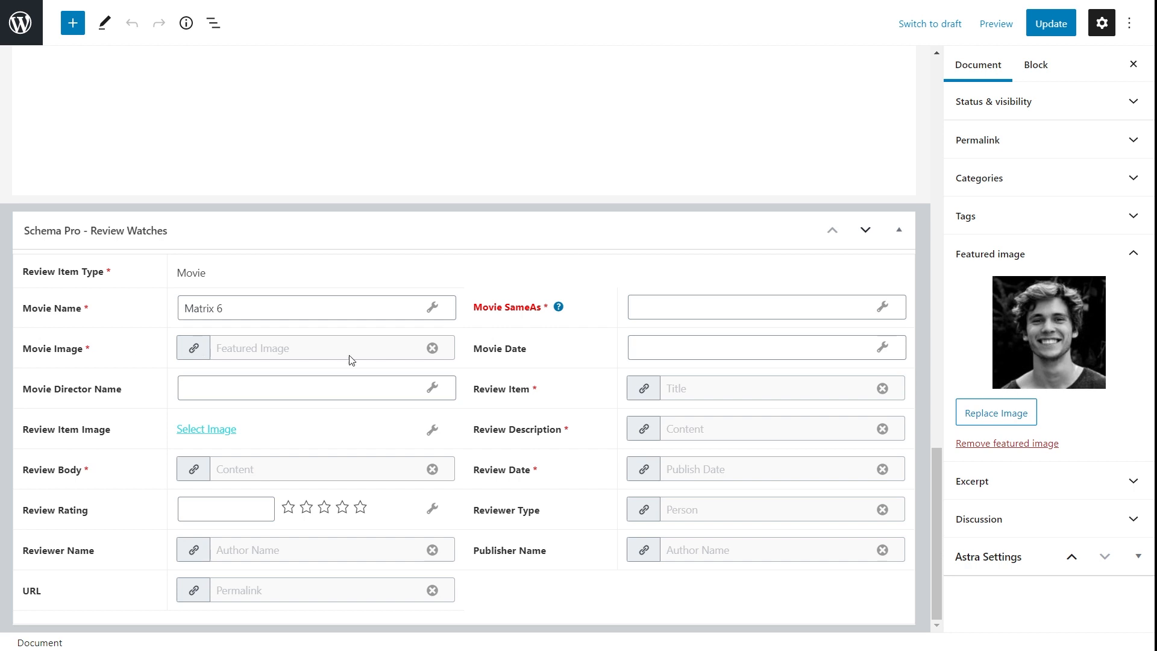
left_click(674, 350)
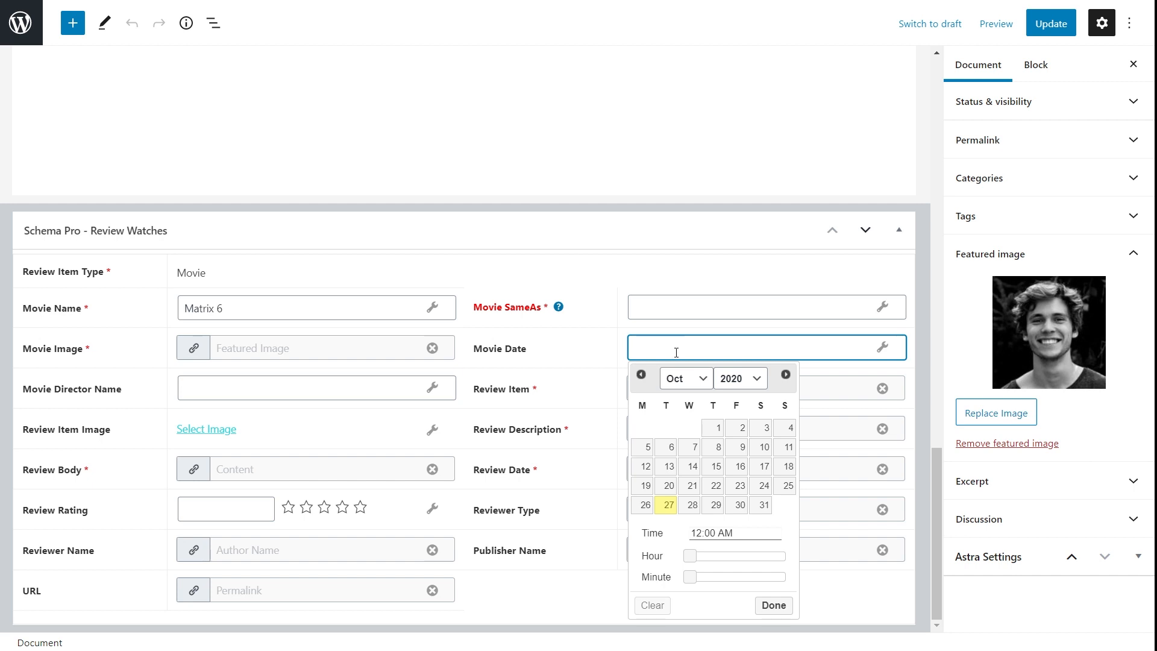
left_click(762, 506)
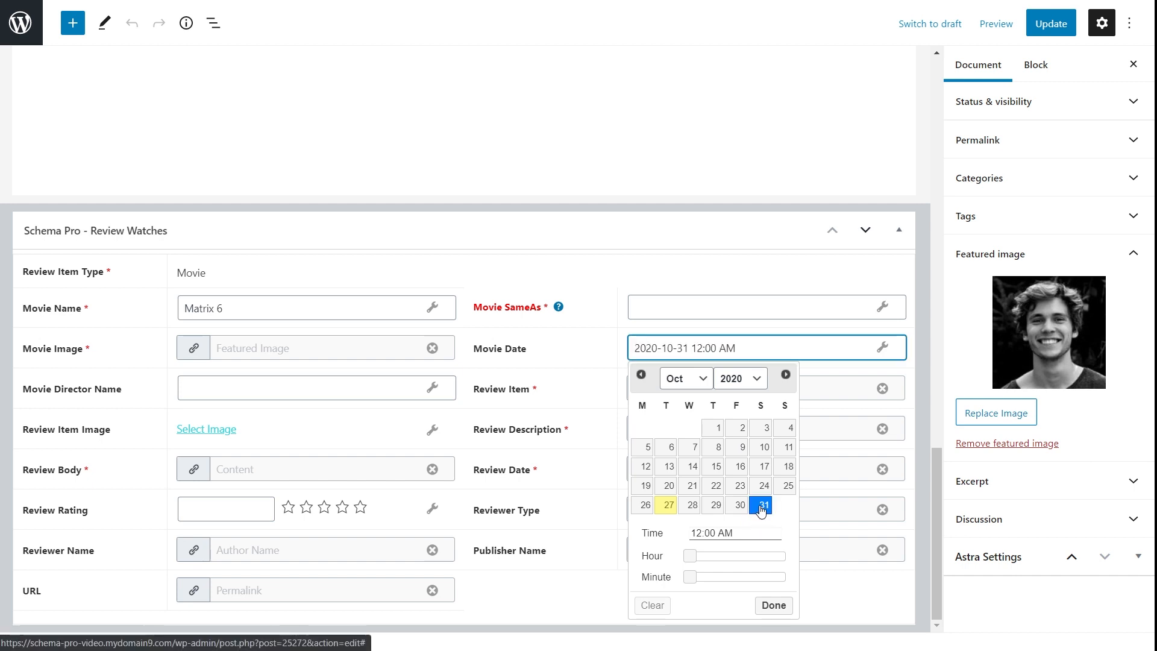
left_click(621, 361)
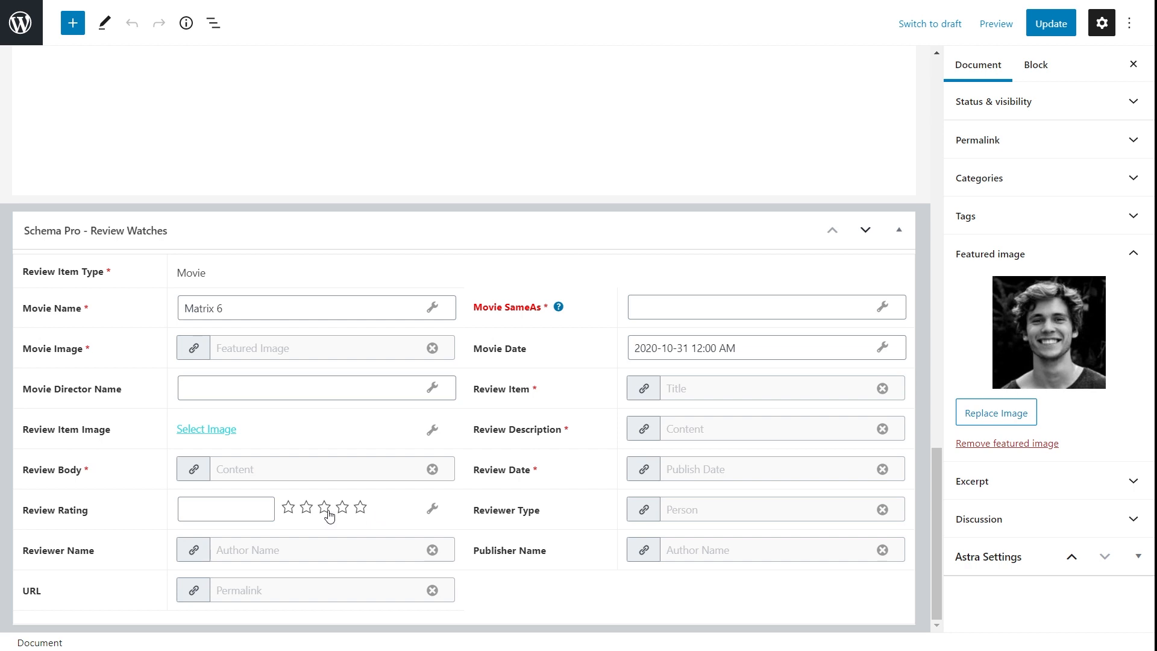
Set the Review Rating in the post's Review Watches schema to 4.5 stars
left_click(219, 505)
left_click(218, 506)
left_click(219, 506)
left_click(219, 506)
left_click(219, 506)
left_click(219, 507)
left_click(219, 506)
left_click(219, 506)
left_click(218, 506)
left_click(218, 506)
left_click_drag(204, 509, 175, 511)
type("4.5")
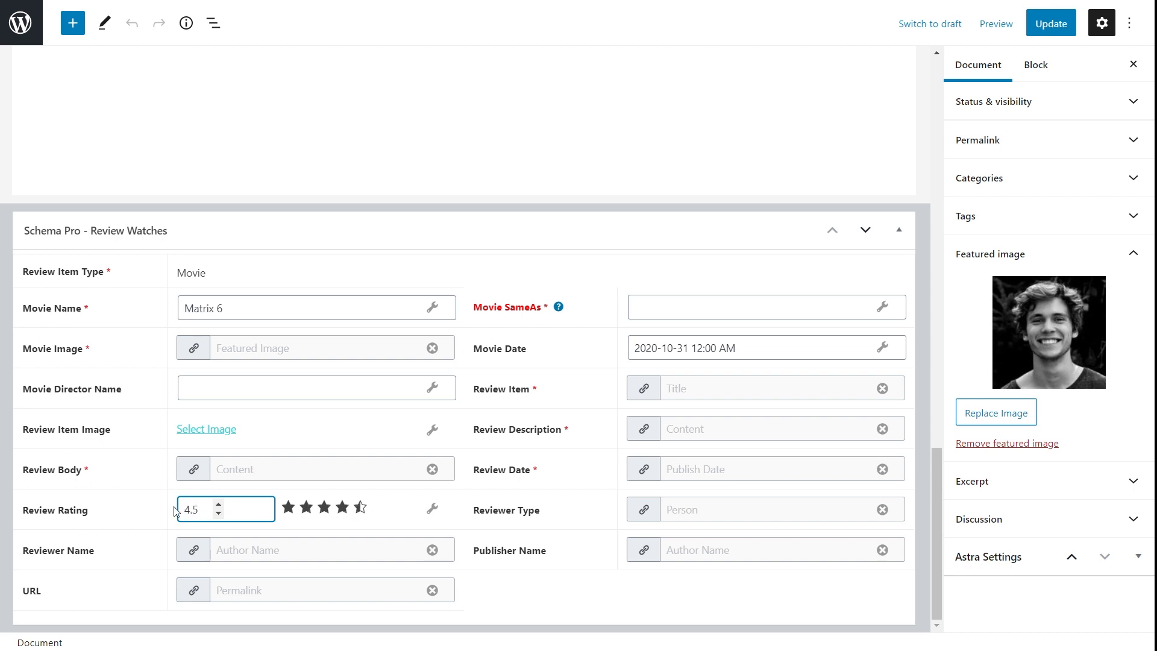
left_click(164, 510)
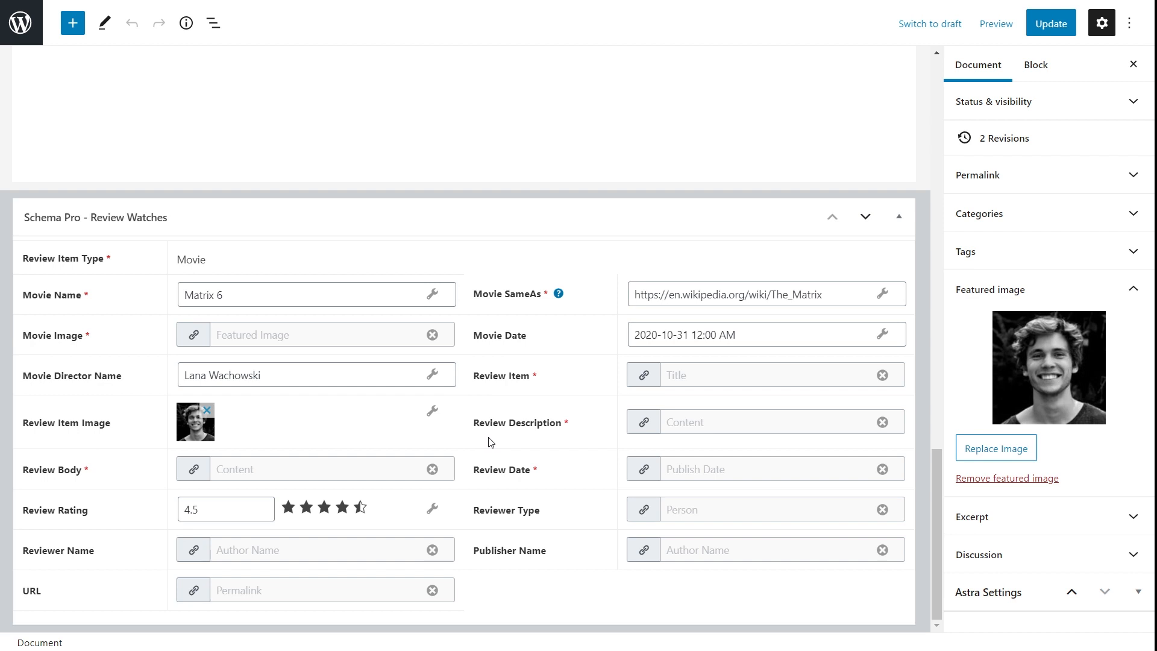
Map the Review Description field to the post's Excerpt instead of its Content
left_click(882, 421)
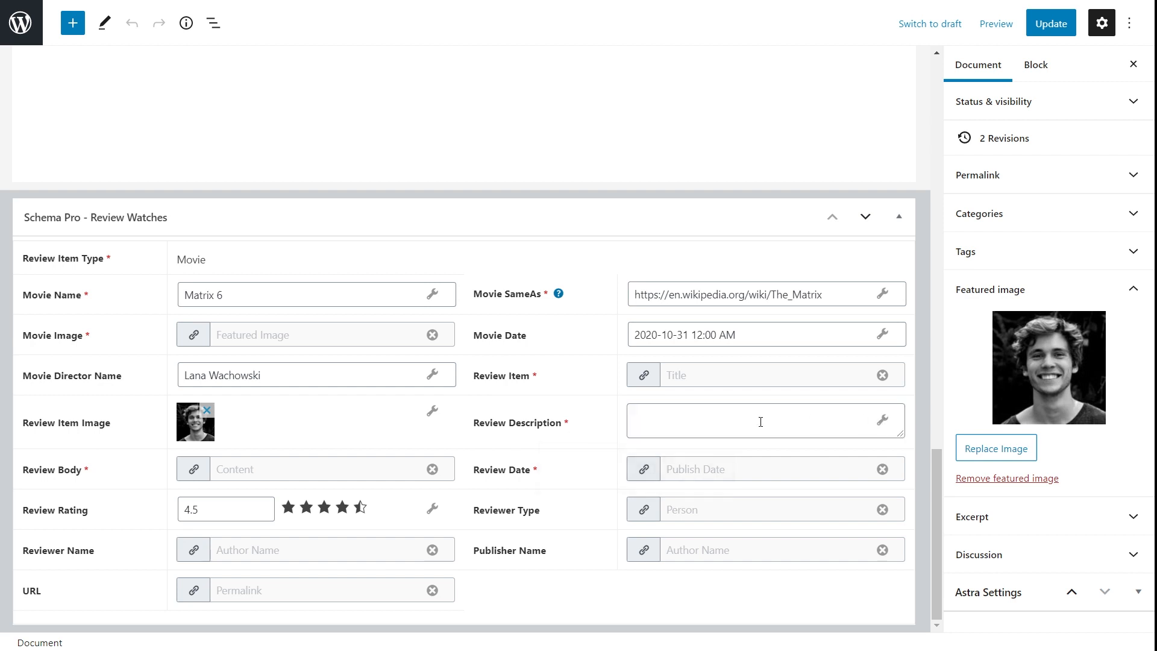
left_click(882, 420)
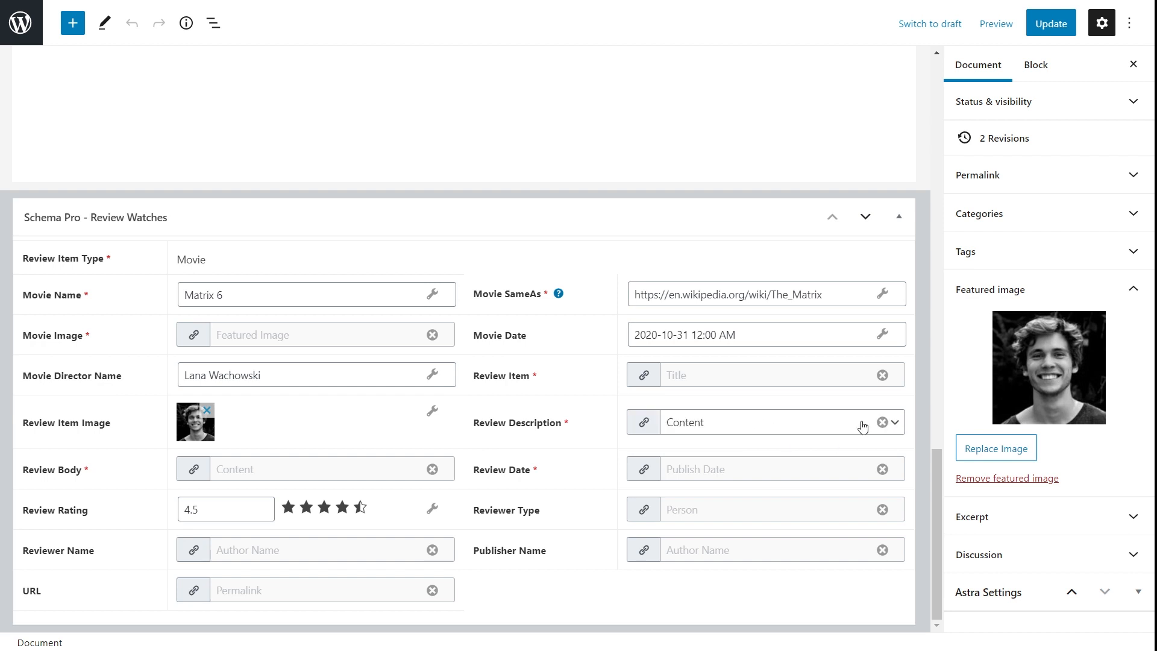
left_click(817, 426)
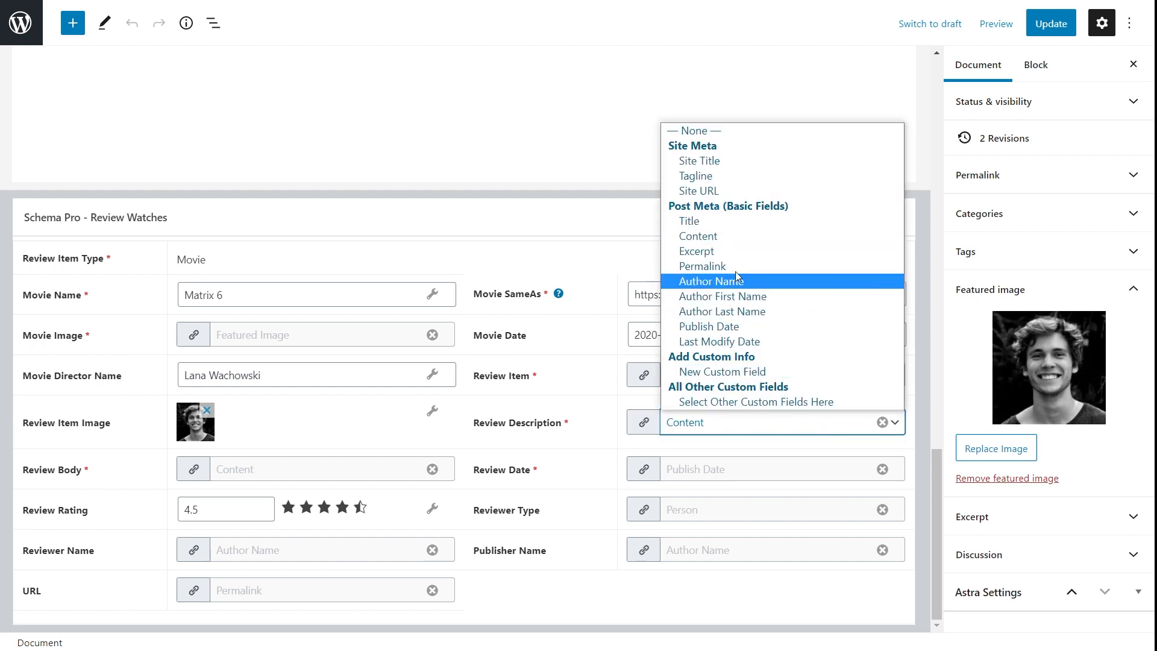
left_click(726, 251)
Check the post's excerpt text and update the Matrix 6 Review post
left_click(979, 511)
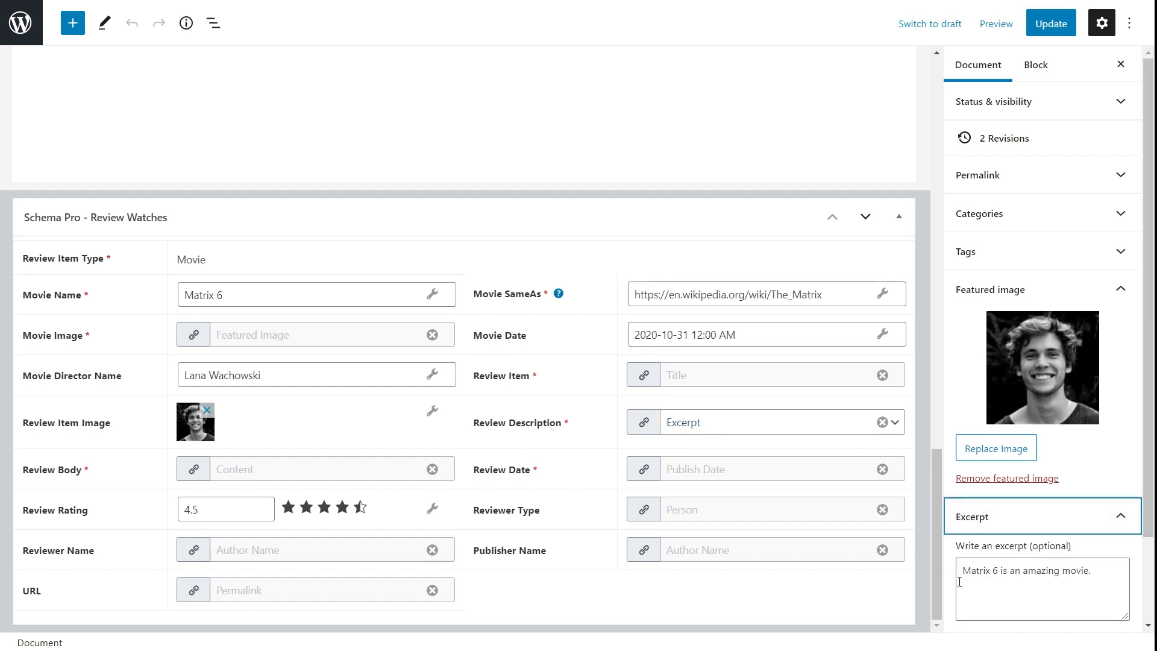
left_click(1016, 527)
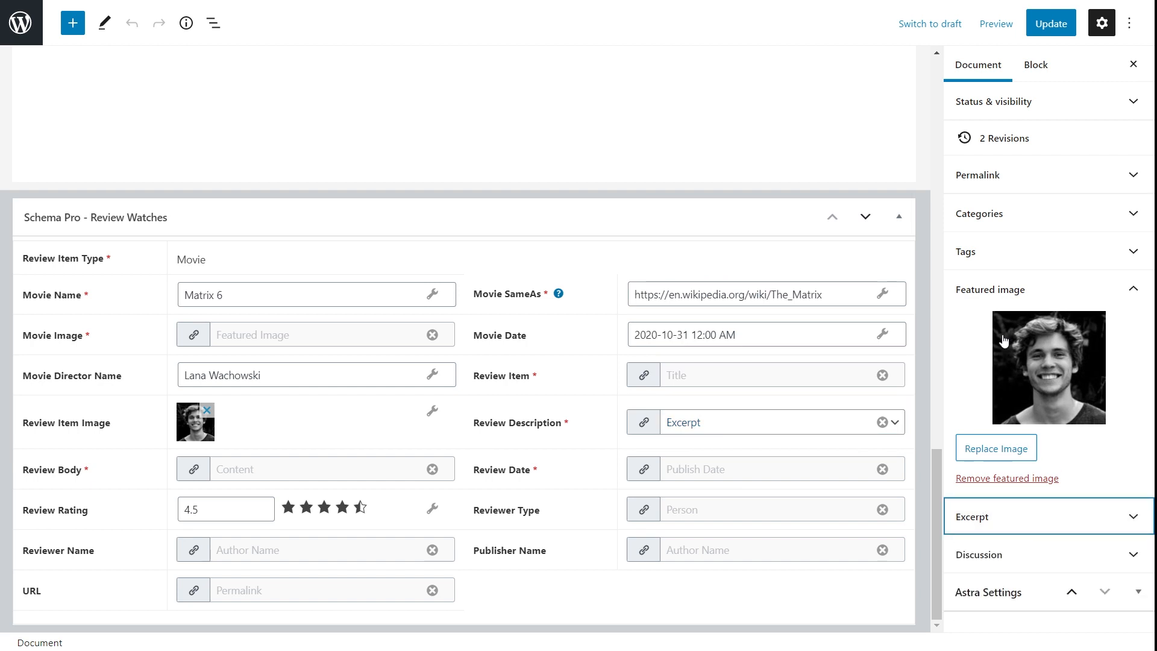
left_click(1051, 24)
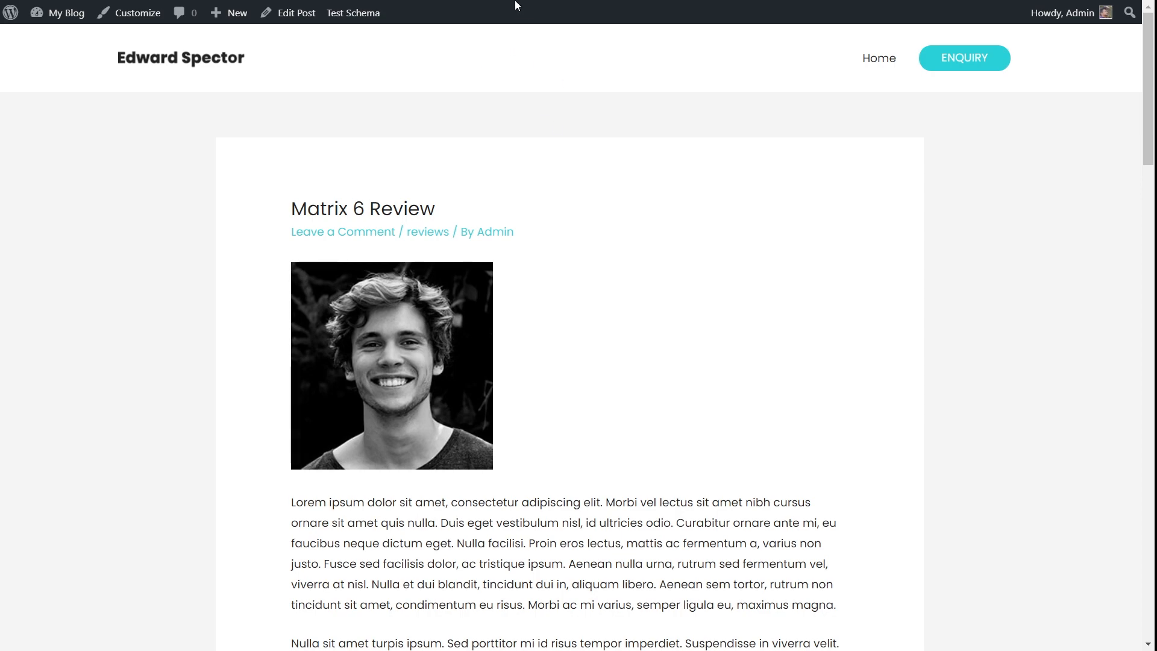
Look through the published Matrix 6 Review page and run the Test Schema check on it
scroll(669, 256, "down", 3)
scroll(680, 268, "down", 10)
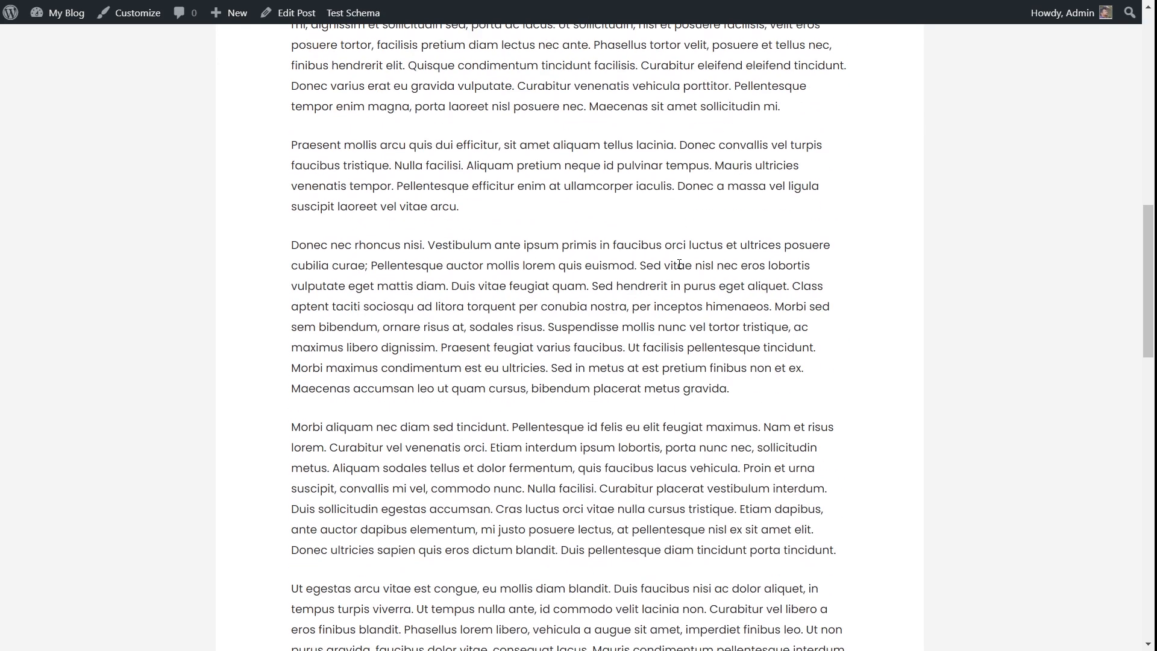
scroll(679, 264, "up", 13)
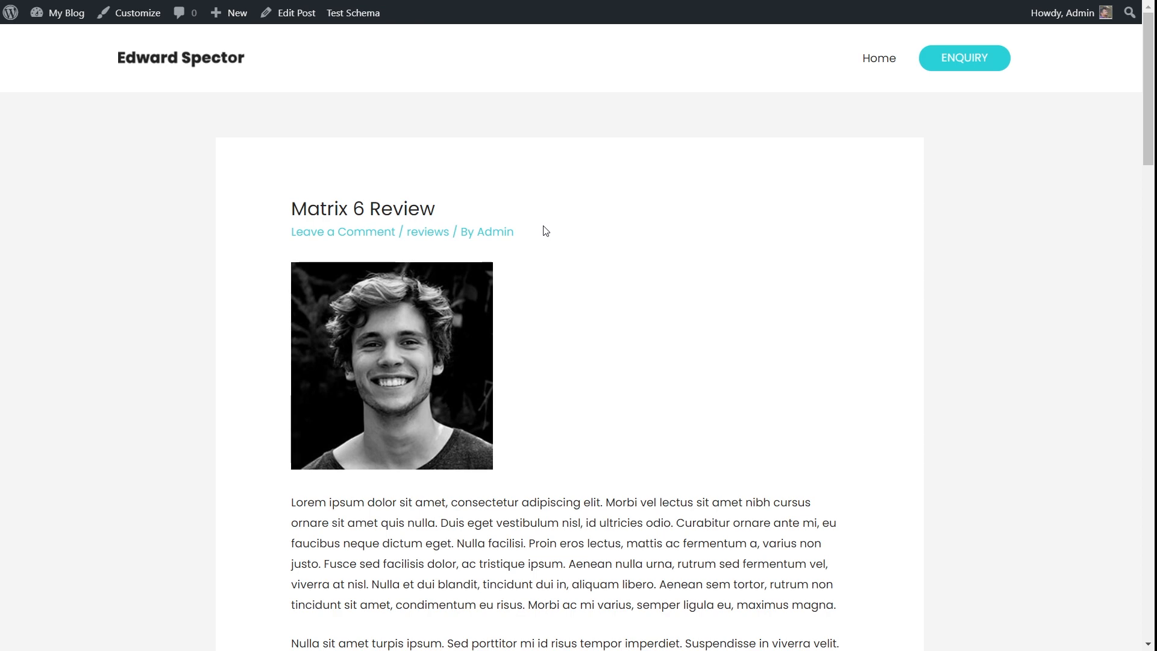
left_click(348, 18)
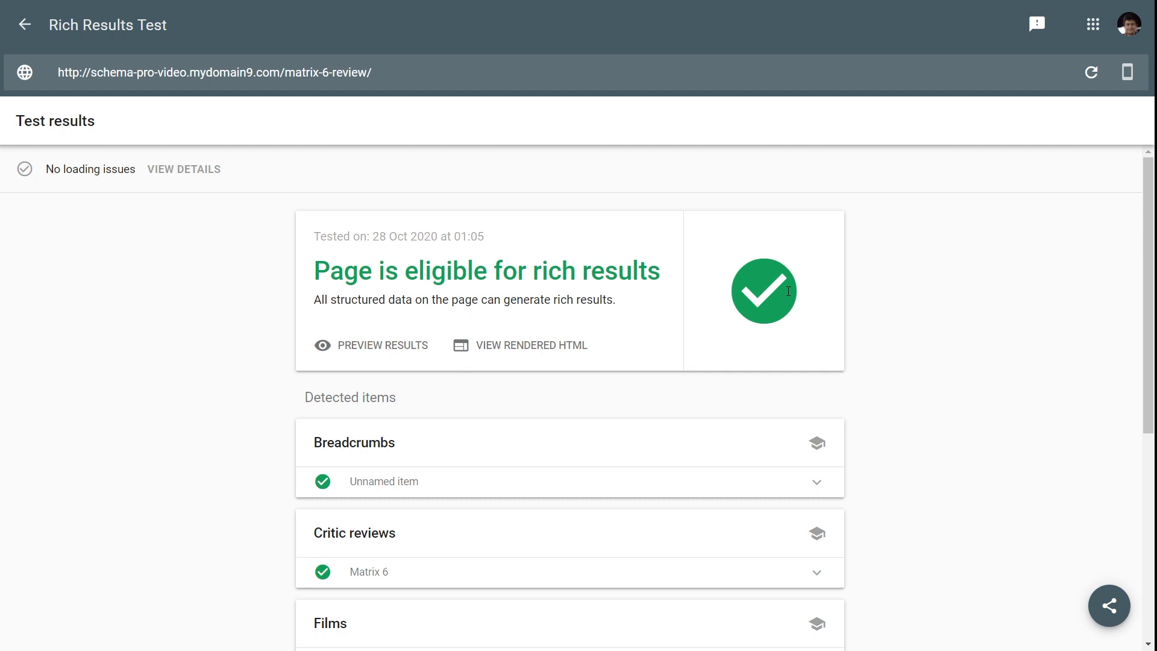
Examine the detected items in the Rich Results Test and the details of the Matrix 6 entry under Critic reviews
scroll(562, 328, "down", 2)
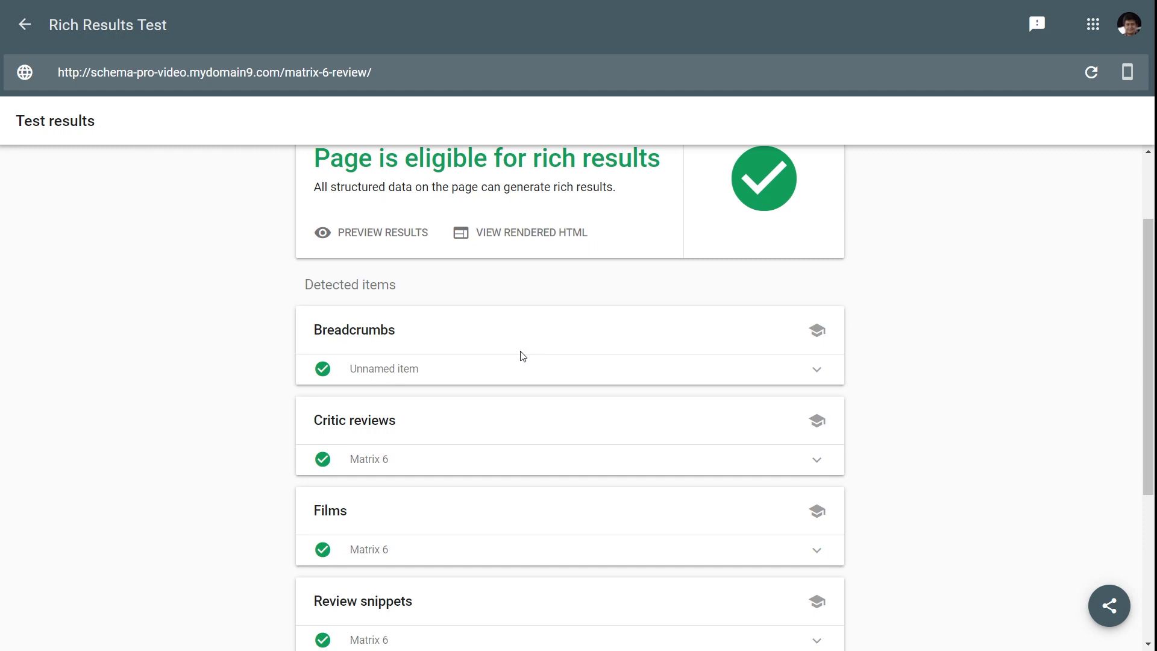
scroll(522, 356, "down", 2)
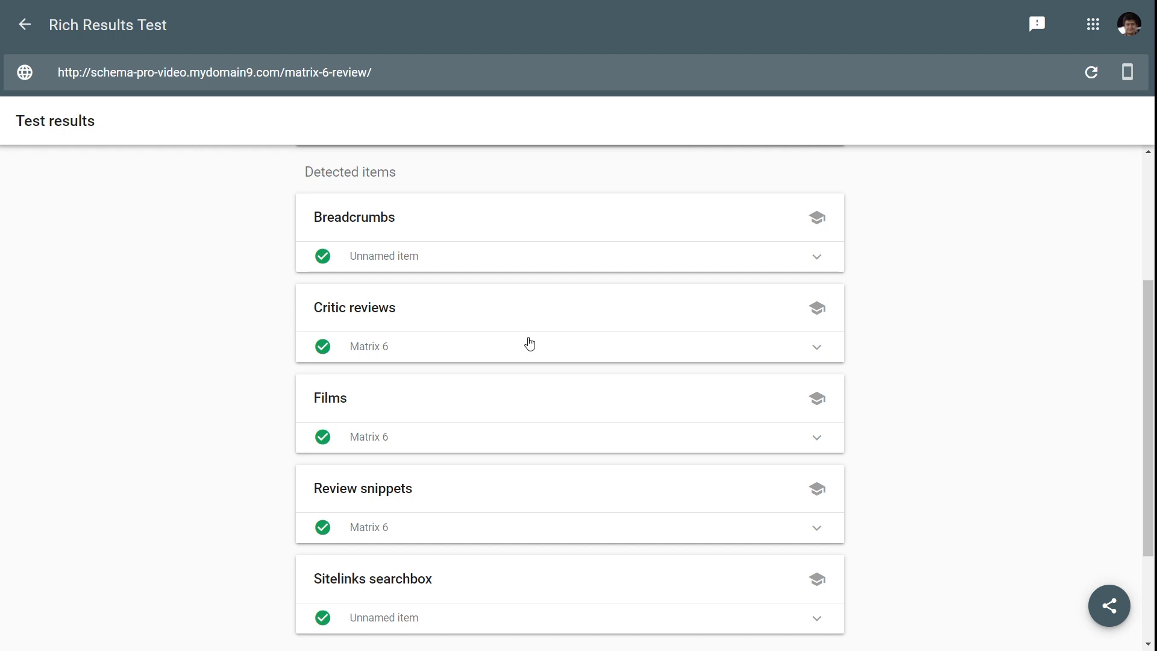
left_click(530, 345)
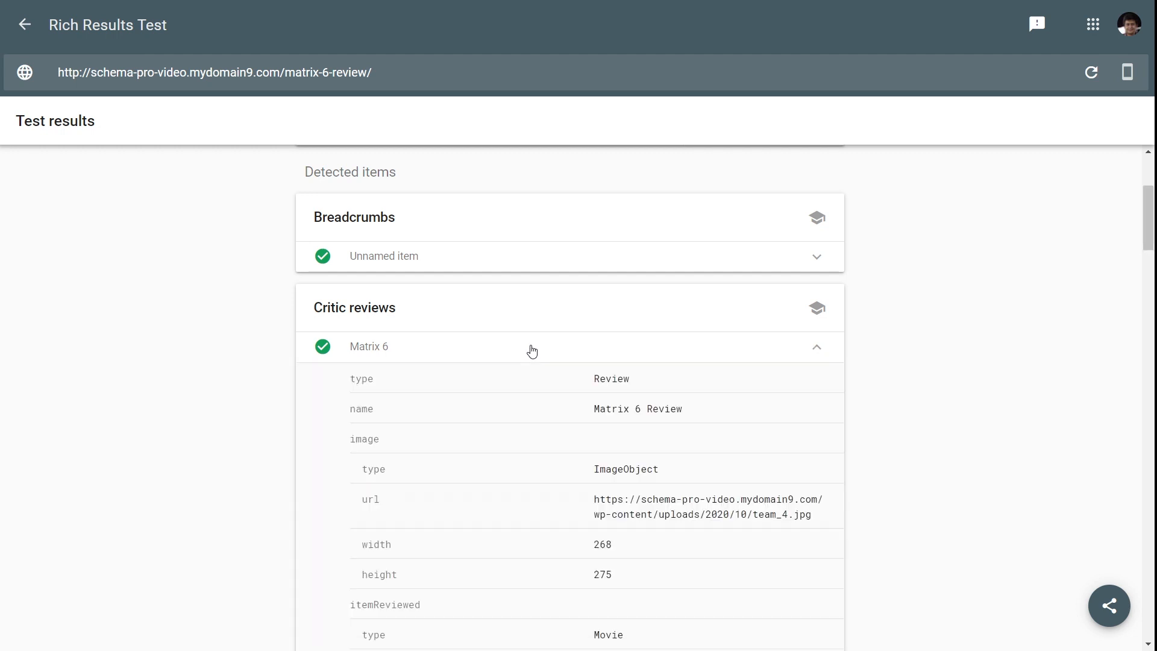
scroll(548, 386, "down", 2)
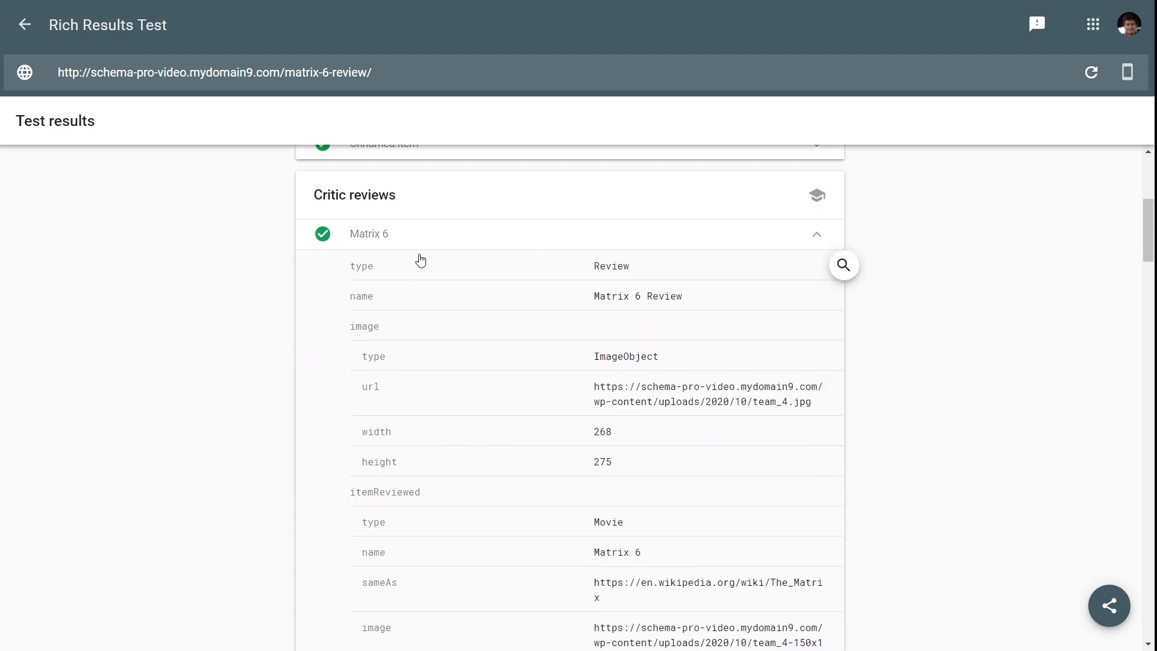
left_click(631, 239)
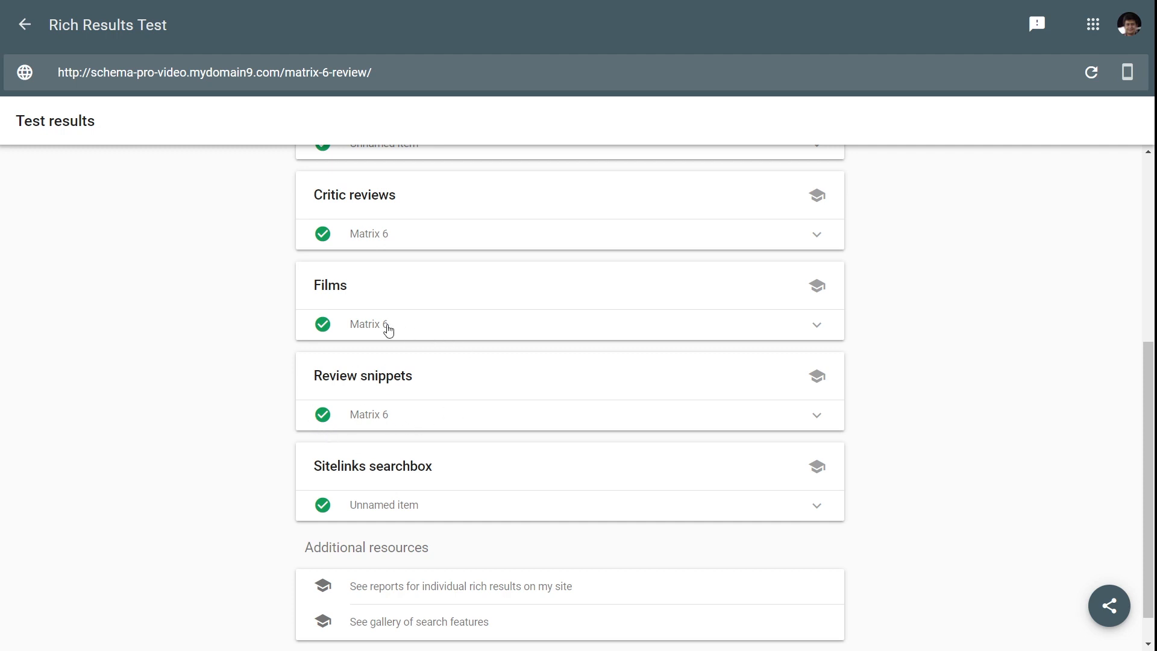
Examine the details of the Matrix 6 entry under Films in the test results
left_click(697, 333)
scroll(586, 305, "down", 4)
scroll(587, 320, "up", 2)
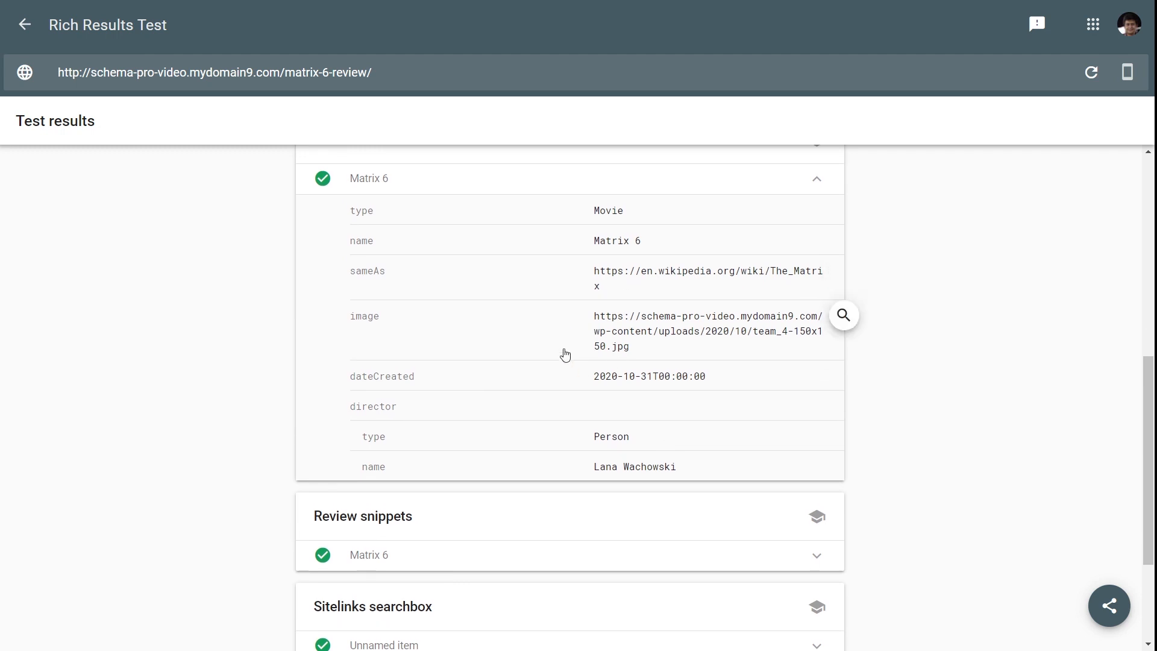
scroll(532, 338, "down", 3)
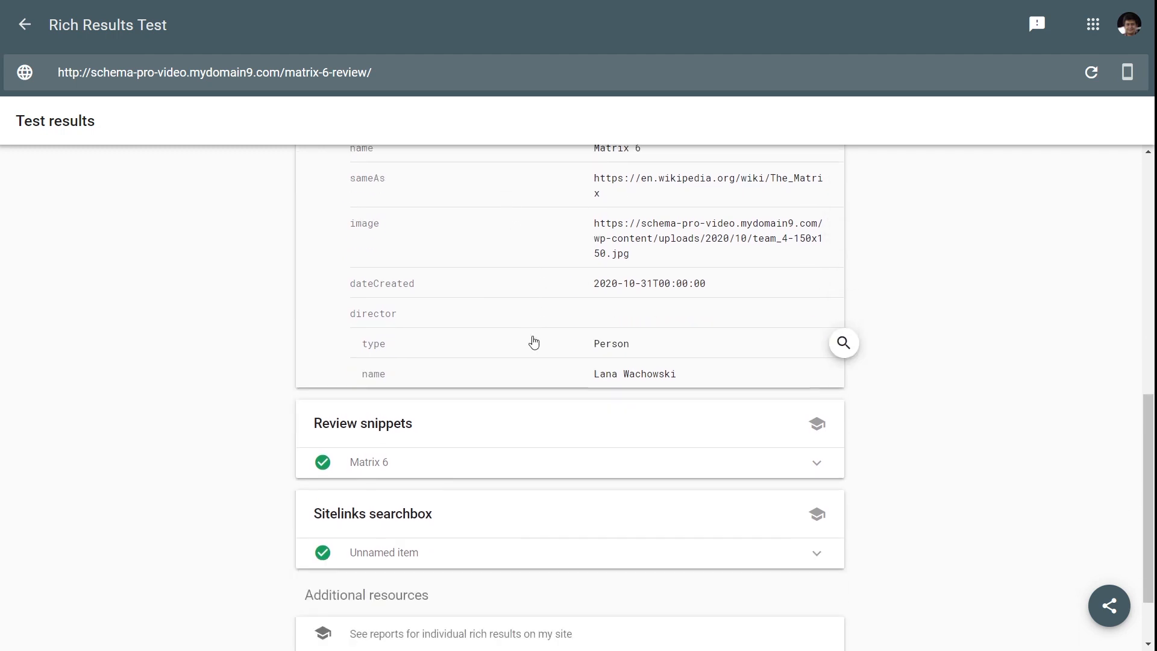
Examine the details of the Matrix 6 entry under Review snippets, including the rating, description and review body
left_click(604, 372)
scroll(605, 304, "down", 6)
scroll(607, 315, "down", 10)
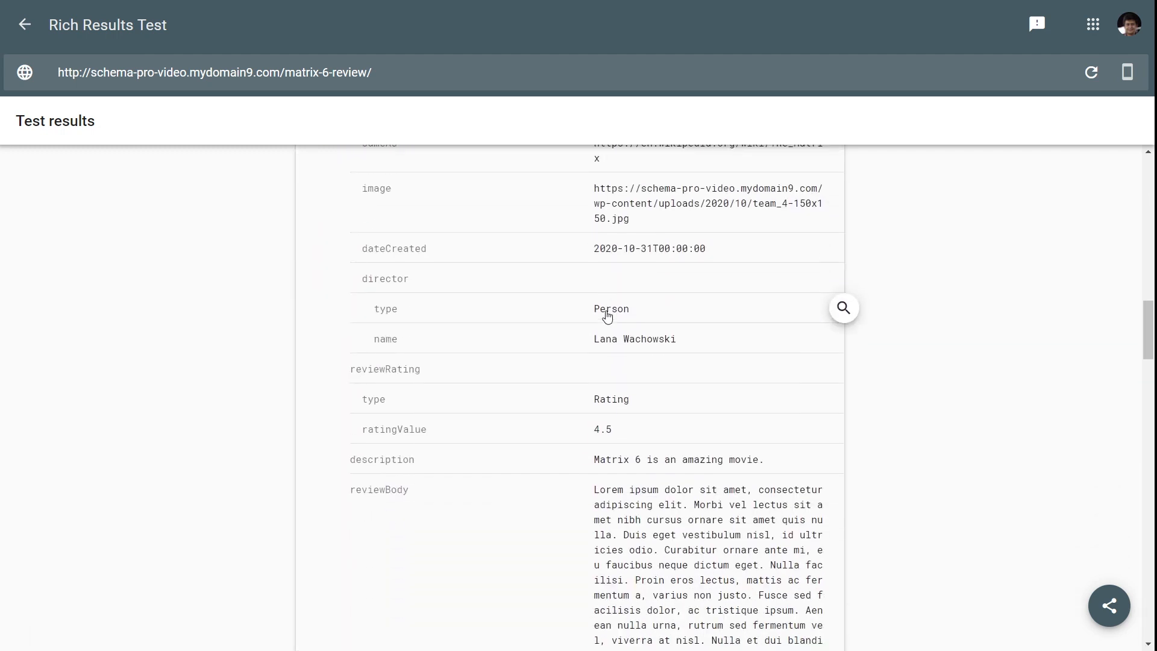
scroll(607, 316, "down", 15)
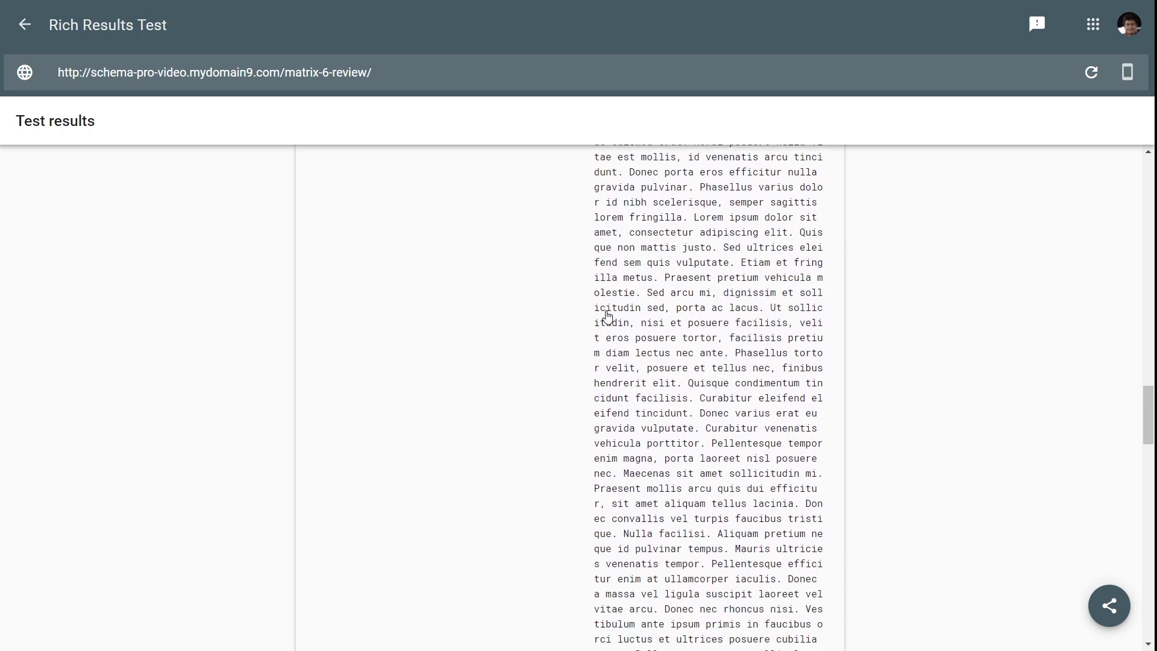
scroll(606, 317, "down", 4)
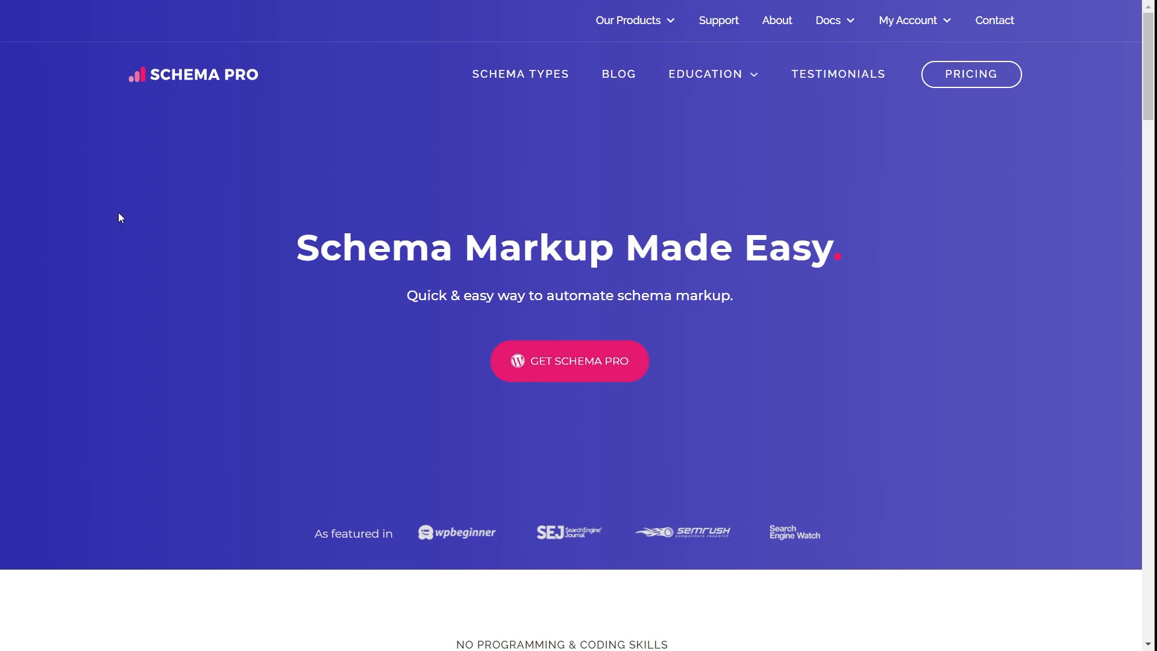
Look through the Schema Pro website's homepage and view its list of related products
scroll(120, 216, "down", 15)
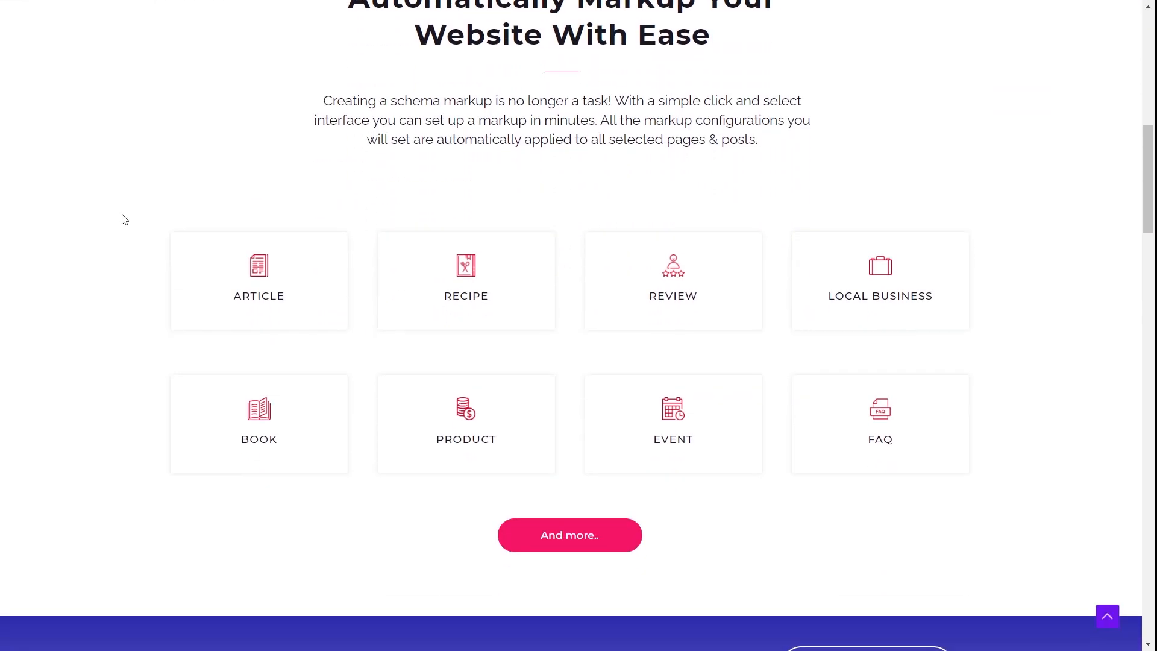
scroll(123, 221, "up", 15)
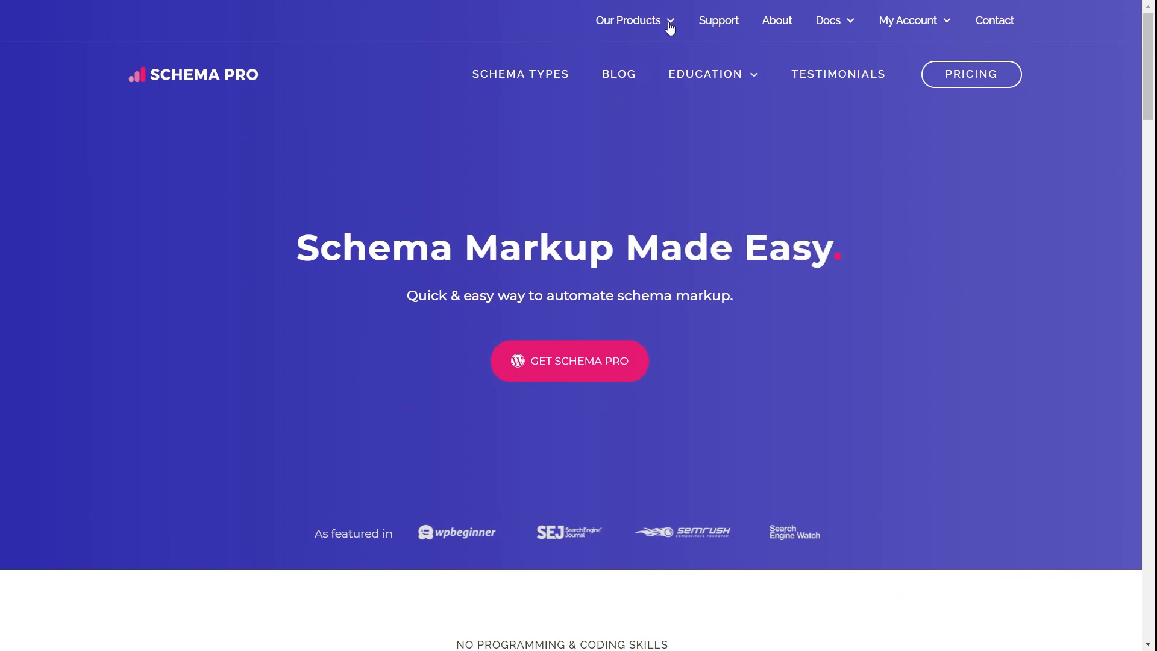
mouse_move(670, 27)
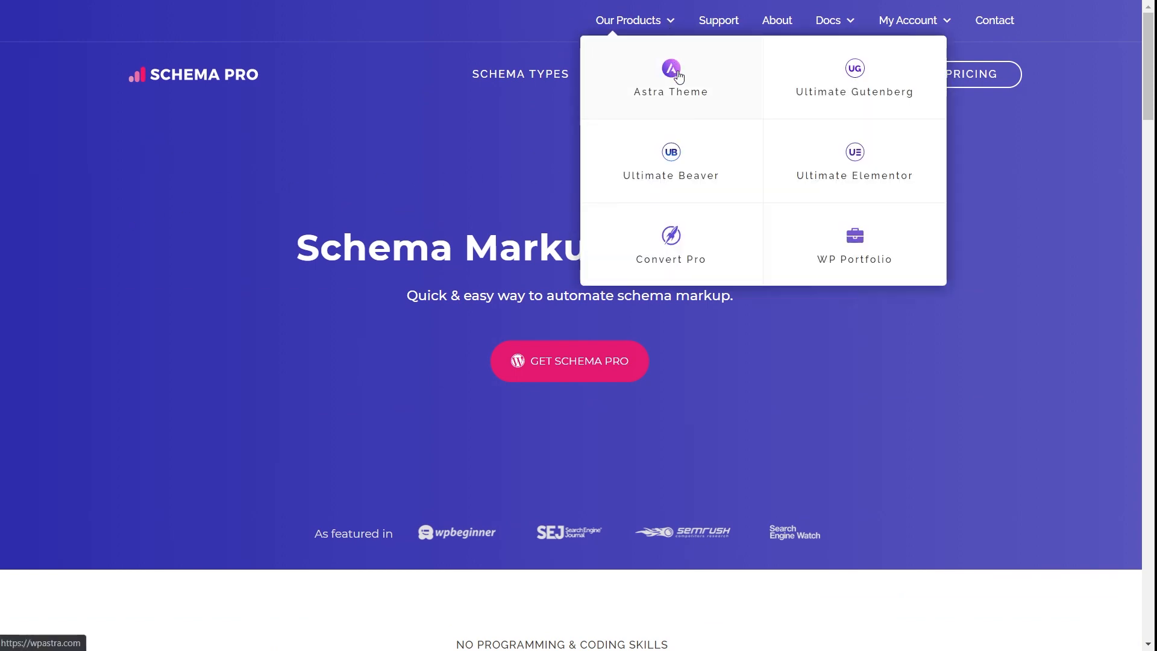